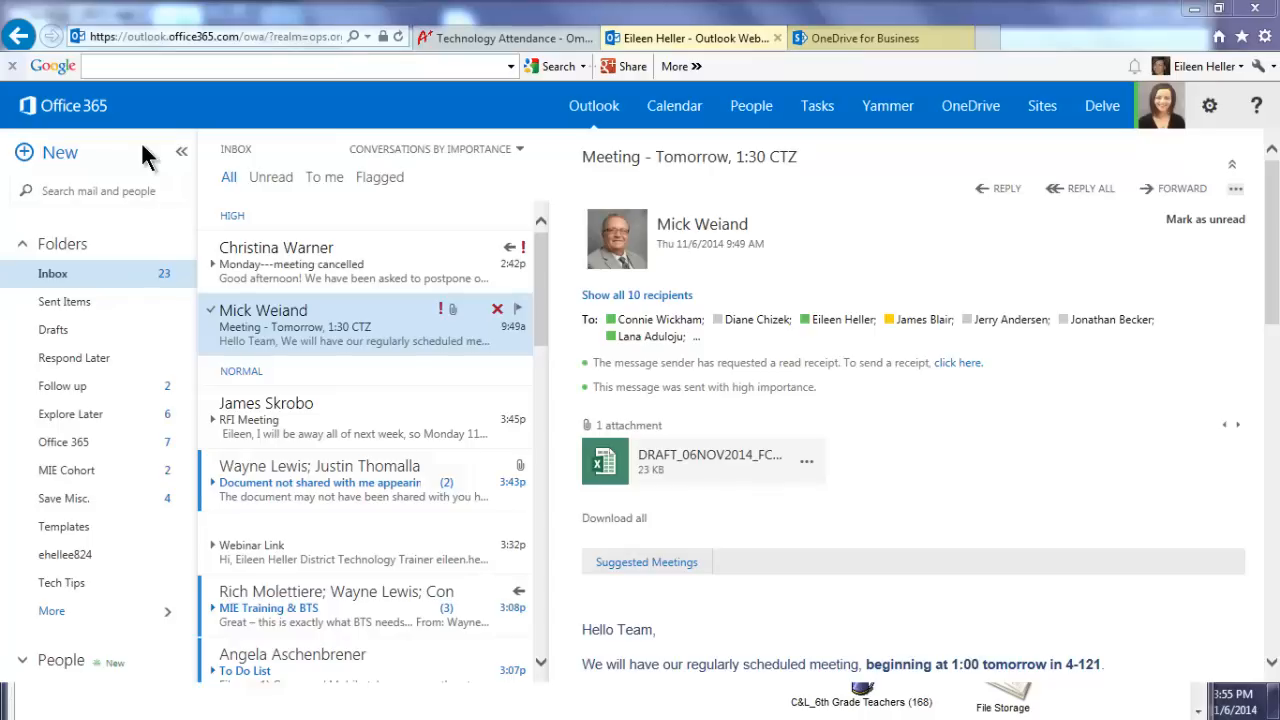
# - Switch to OPS E-mail +, look at the Email Templates item in the Trainers conference, and return to Outlook
pyautogui.click(226, 704)
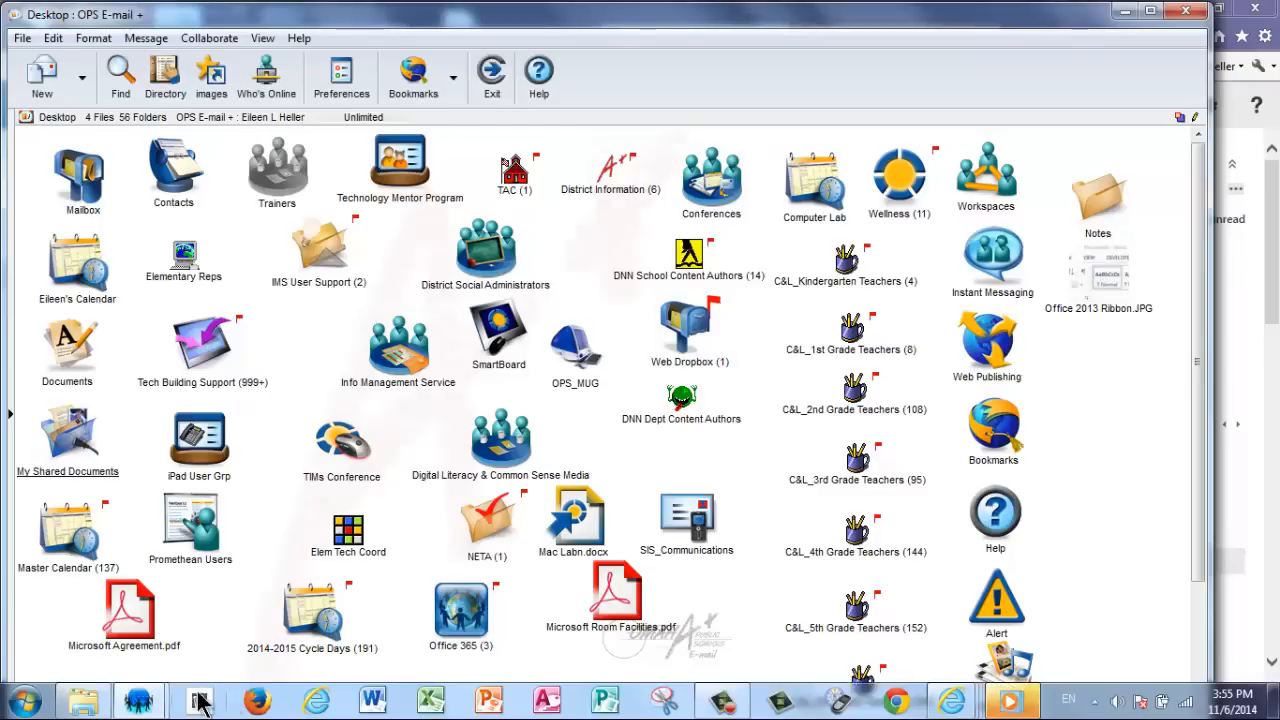
pyautogui.moveTo(139, 702)
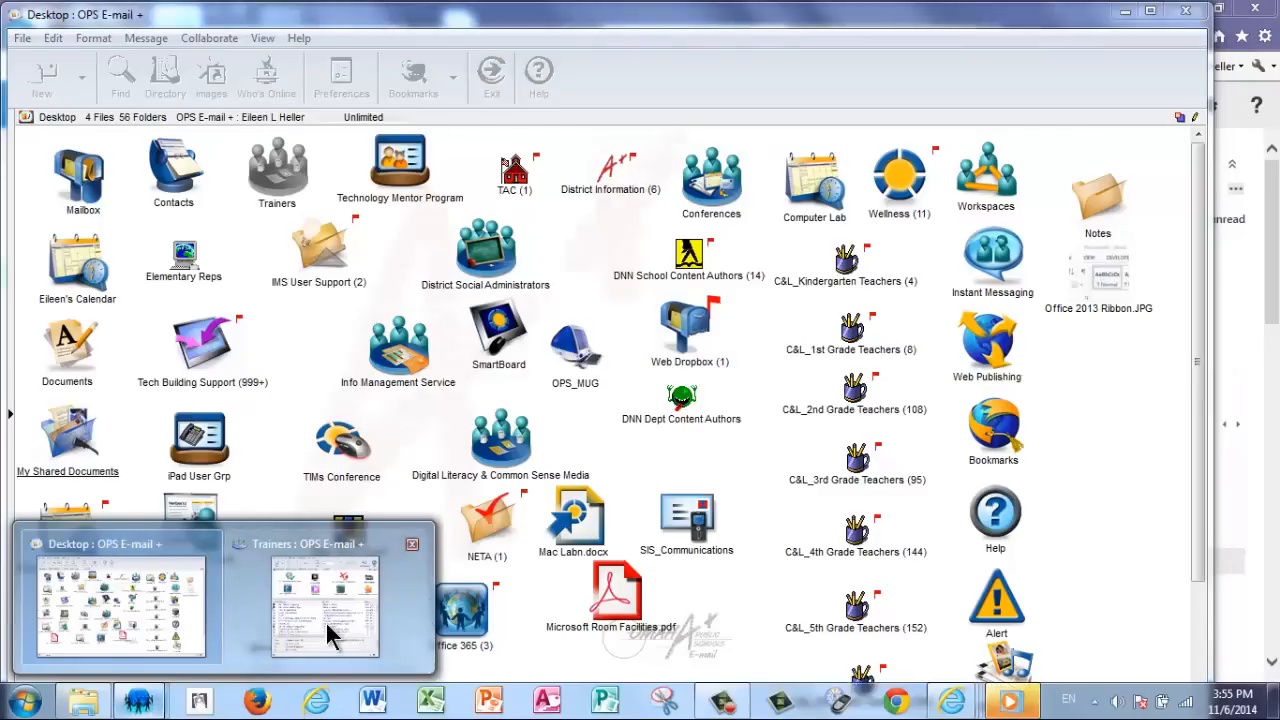
pyautogui.click(325, 620)
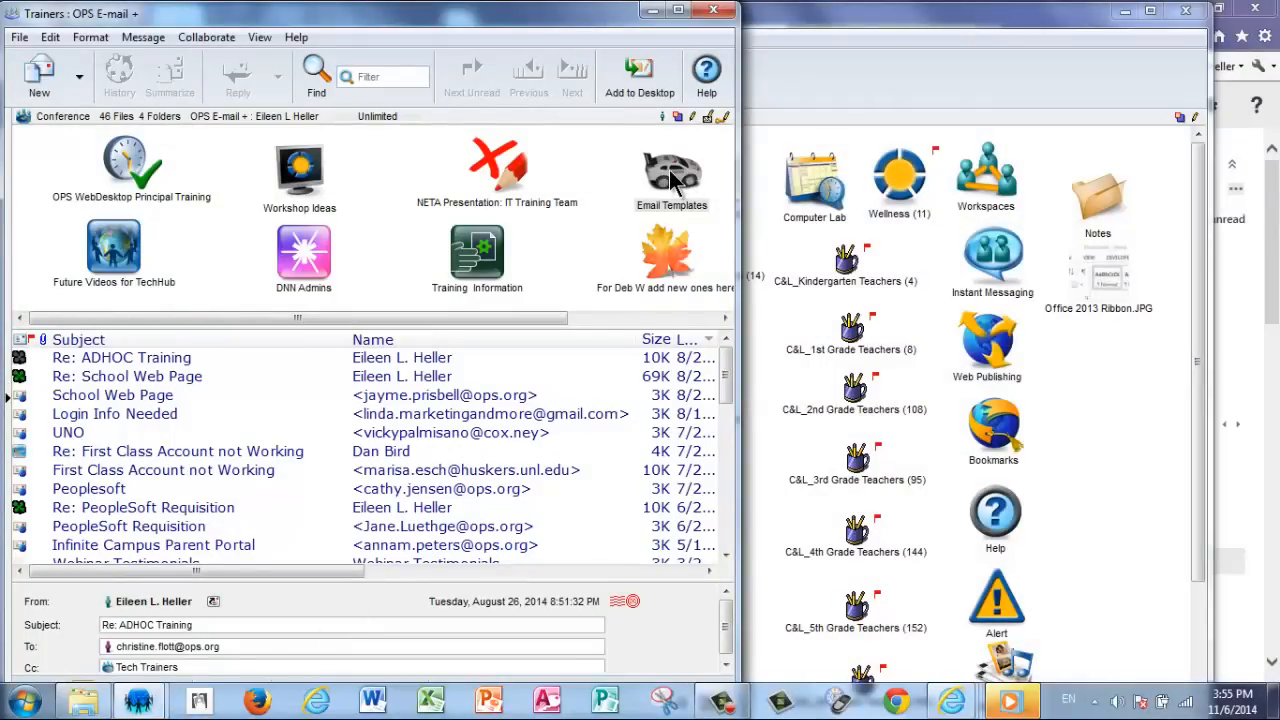
pyautogui.click(1263, 344)
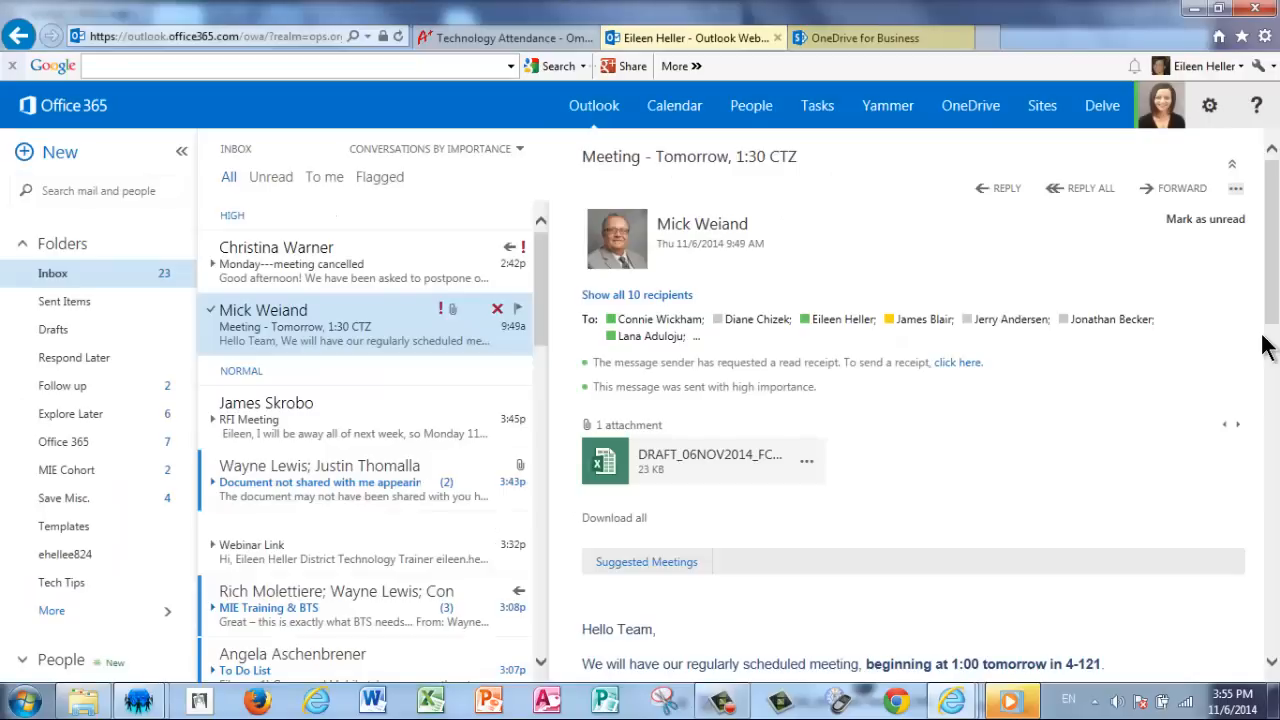
# - Compose a new message with the subject "Webinar Link" and the body "Hi," followed by "Here is the webinar link" above the signature
pyautogui.click(62, 158)
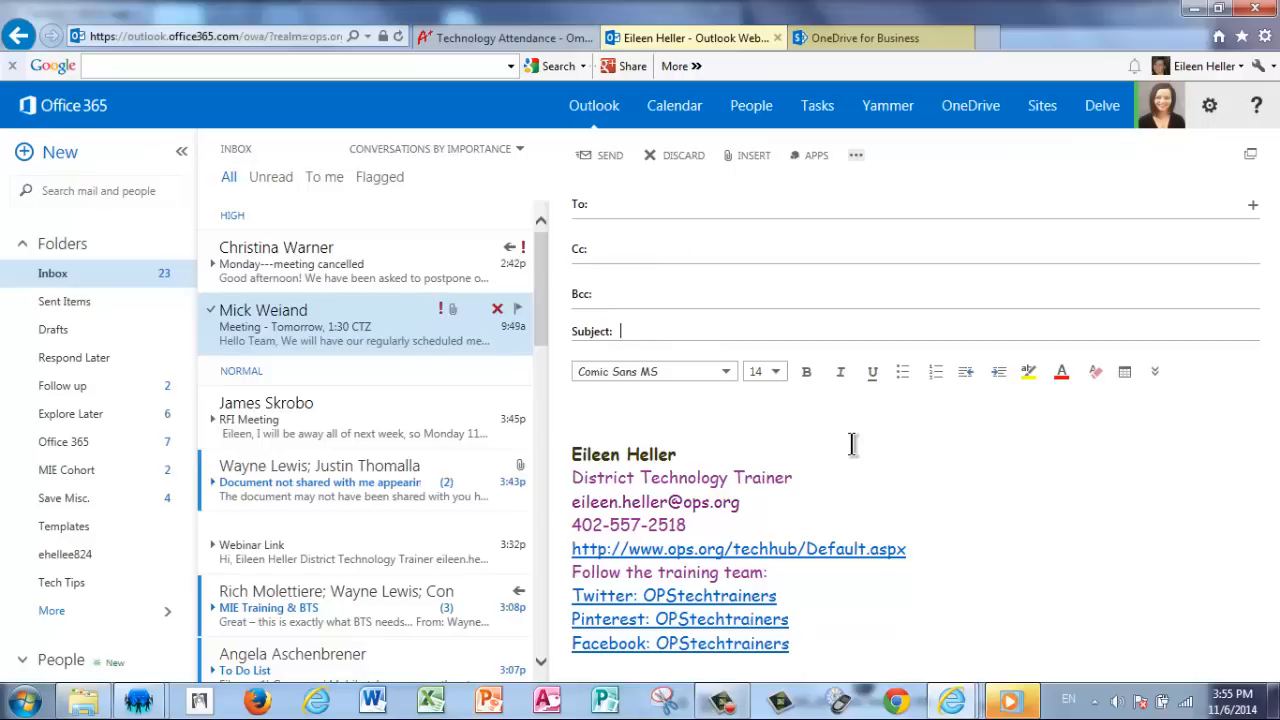
pyautogui.write('Webinar Link')
pyautogui.click(589, 403)
pyautogui.write('Hi,')
pyautogui.press('Return')
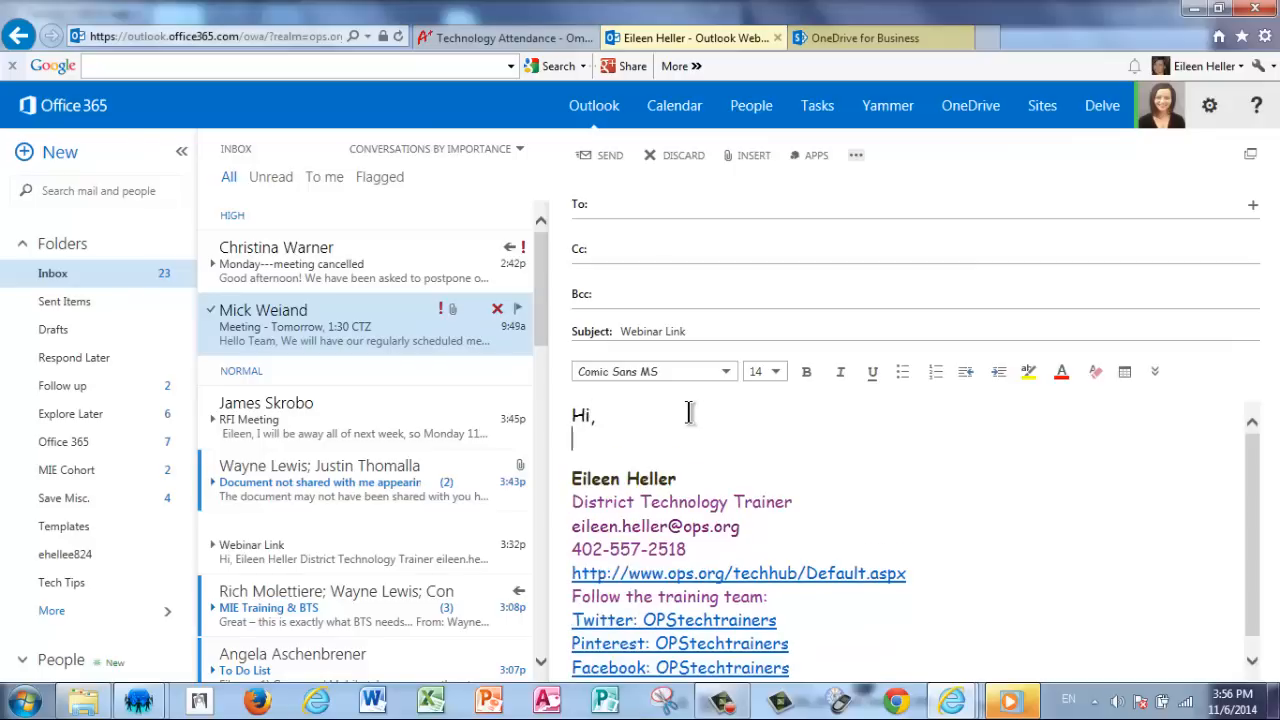
pyautogui.write('Here is the webinar link')
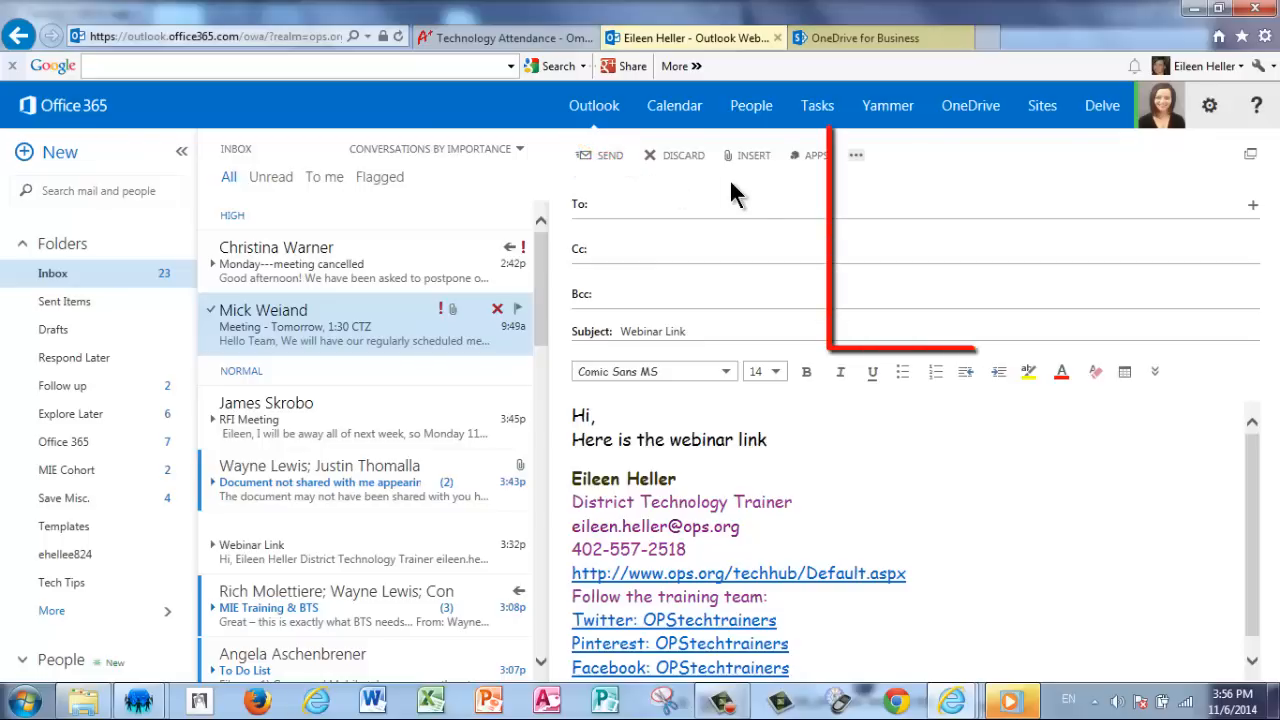
# - Save the Webinar Link message as a draft and open the Drafts folder
pyautogui.click(857, 158)
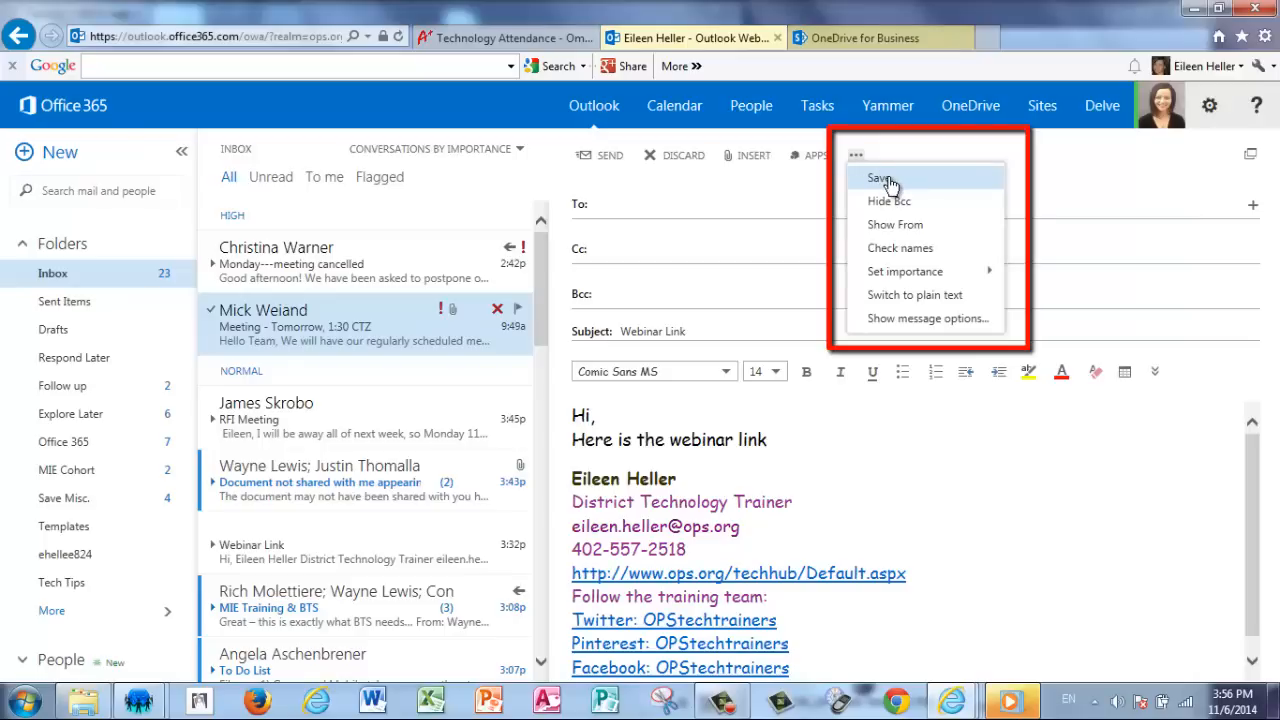
pyautogui.click(885, 179)
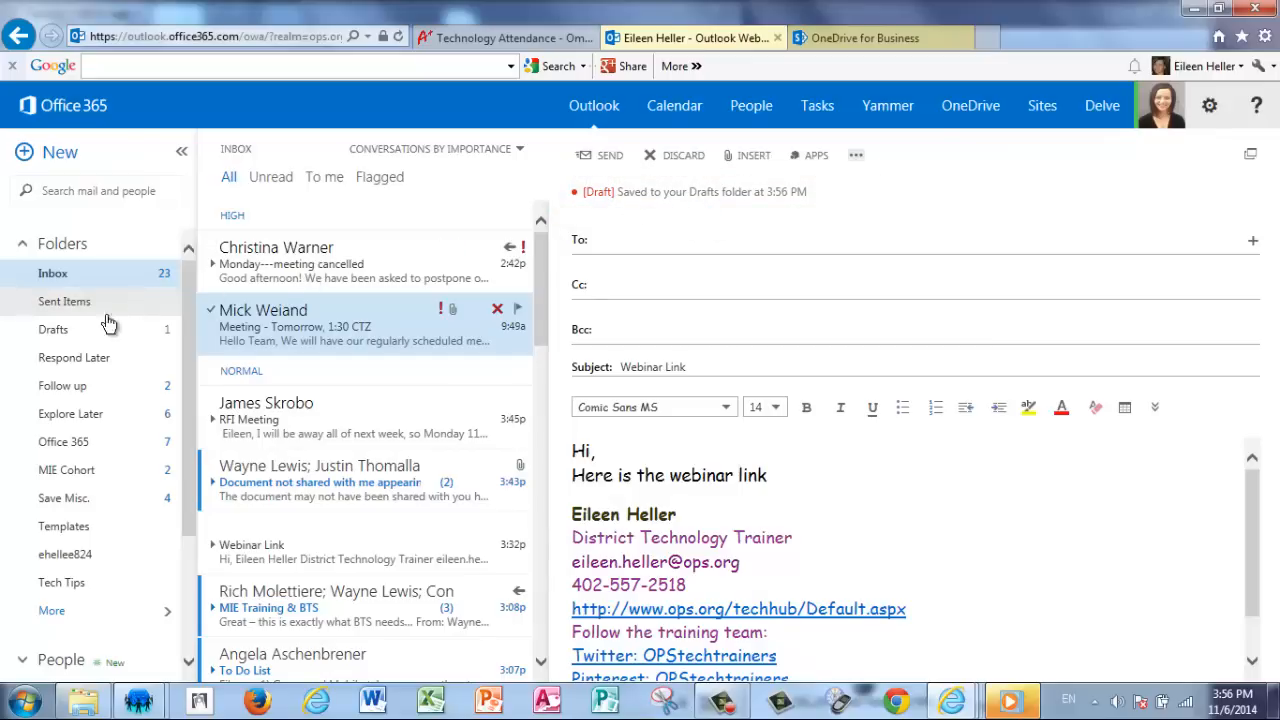
pyautogui.click(60, 335)
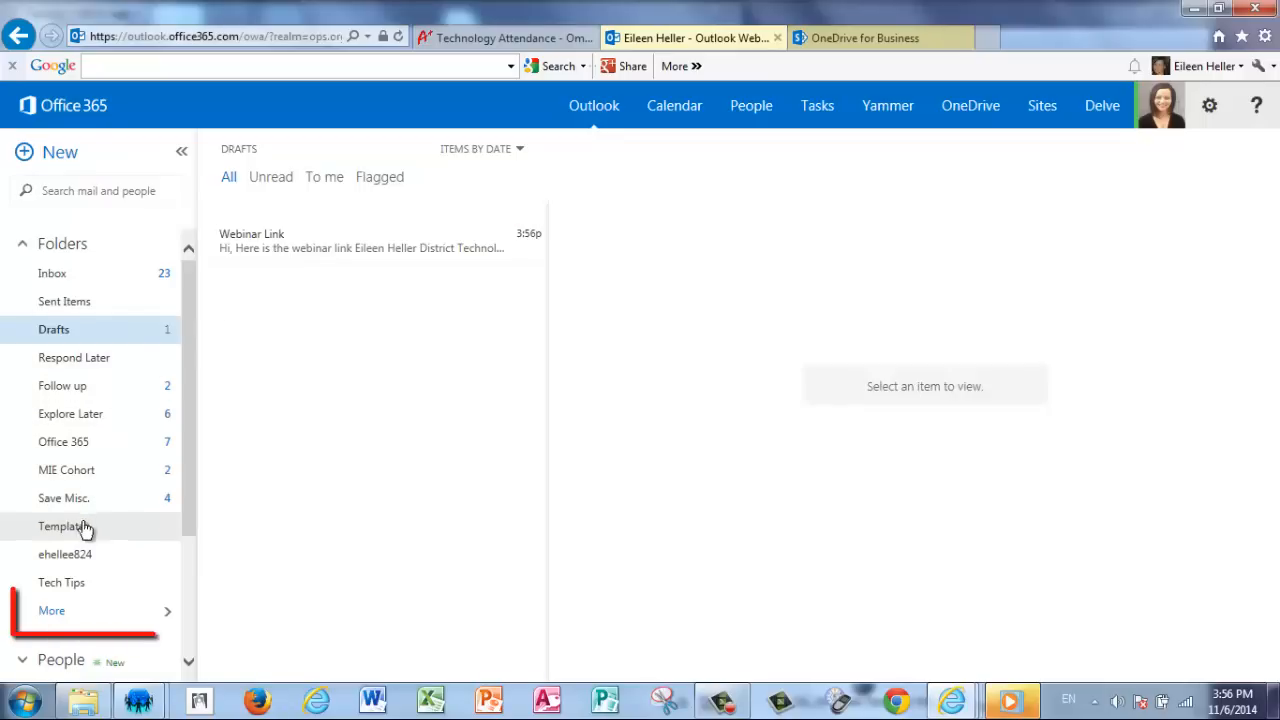
# - Create a new mail folder named "Templates 2" directly under the mailbox account in the full folder list
pyautogui.click(52, 612)
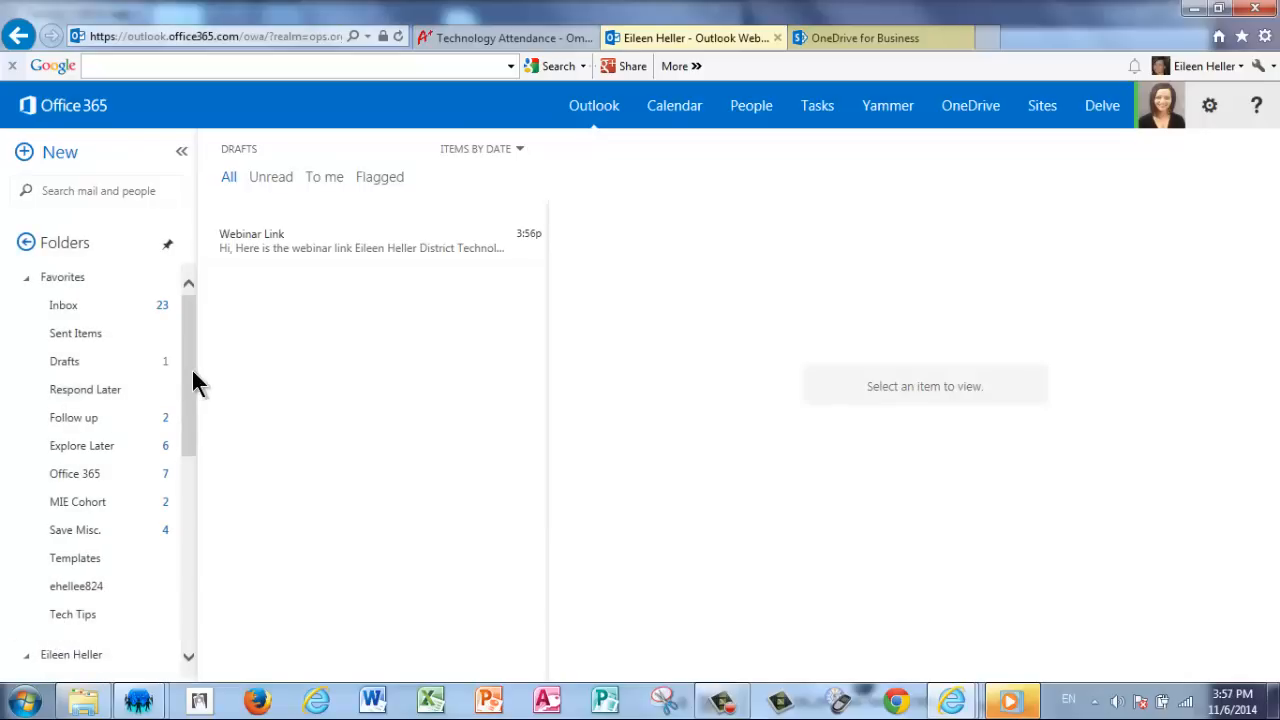
pyautogui.moveTo(192, 372); pyautogui.dragTo(187, 484)
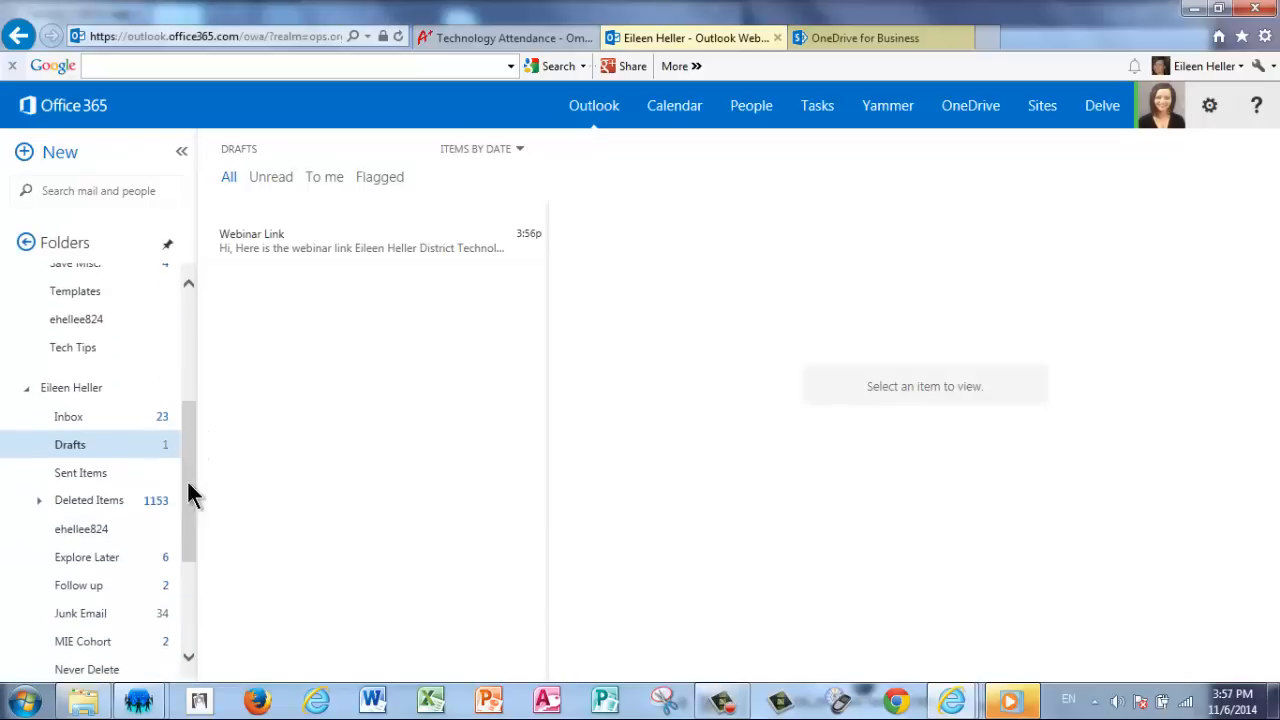
pyautogui.rightClick(85, 397)
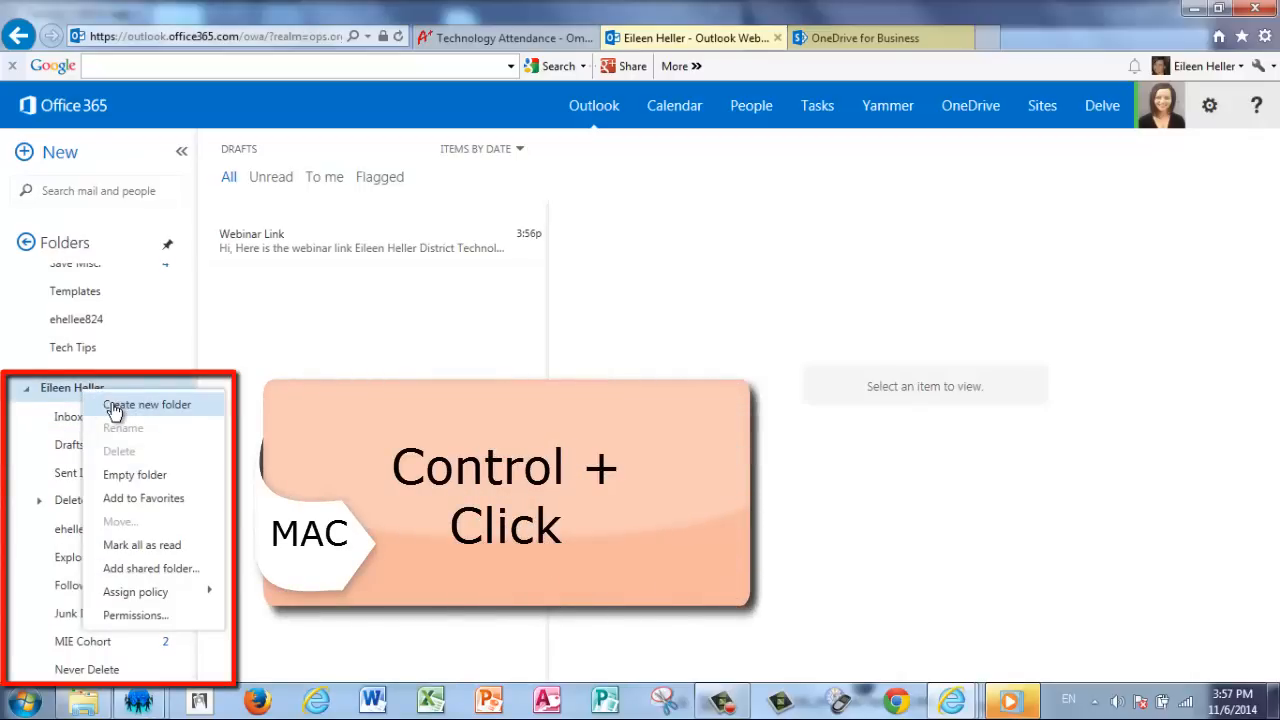
pyautogui.click(112, 405)
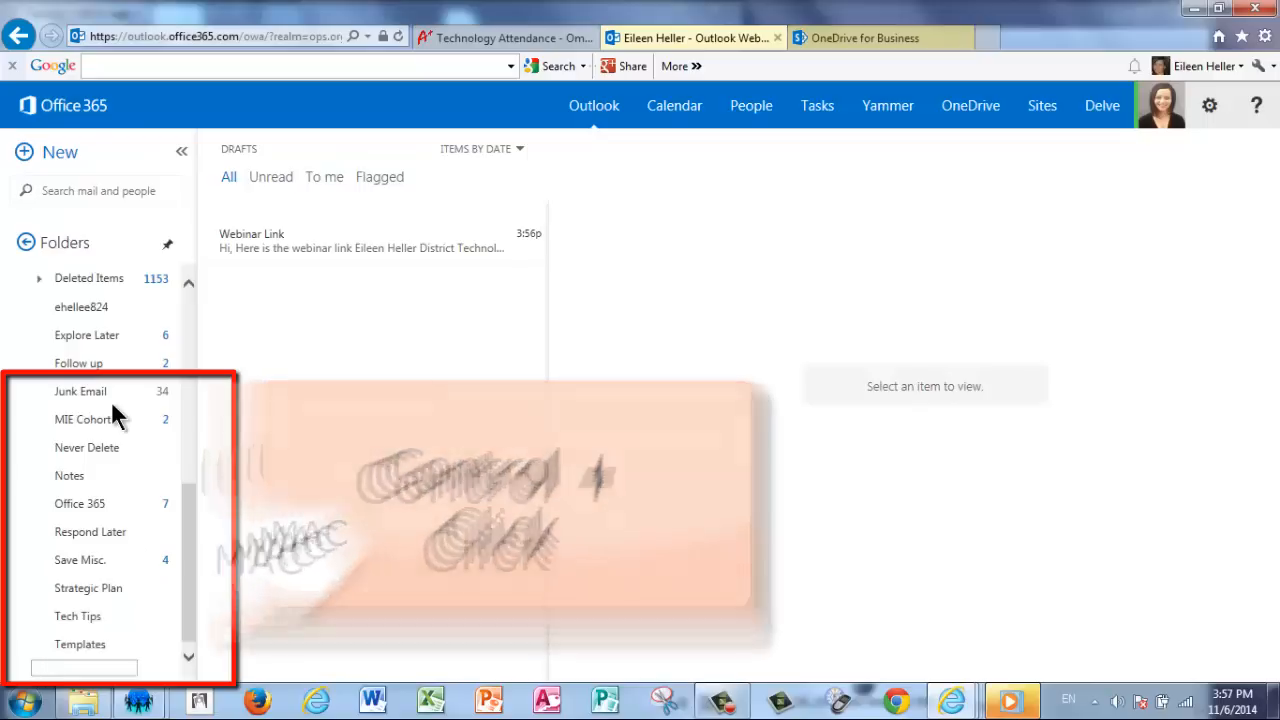
pyautogui.write('Temapl')
pyautogui.press('BackSpace')
pyautogui.press('BackSpace')
pyautogui.press('BackSpace')
pyautogui.write('plates 2')
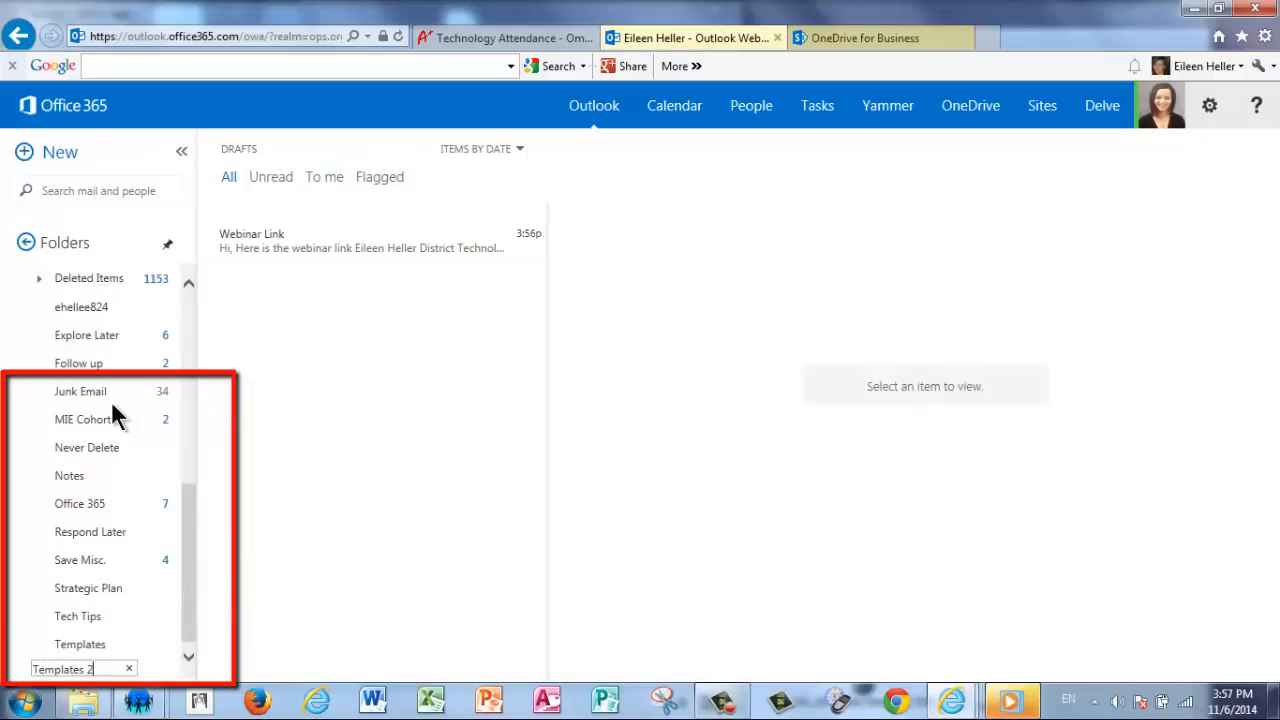
pyautogui.press('Return')
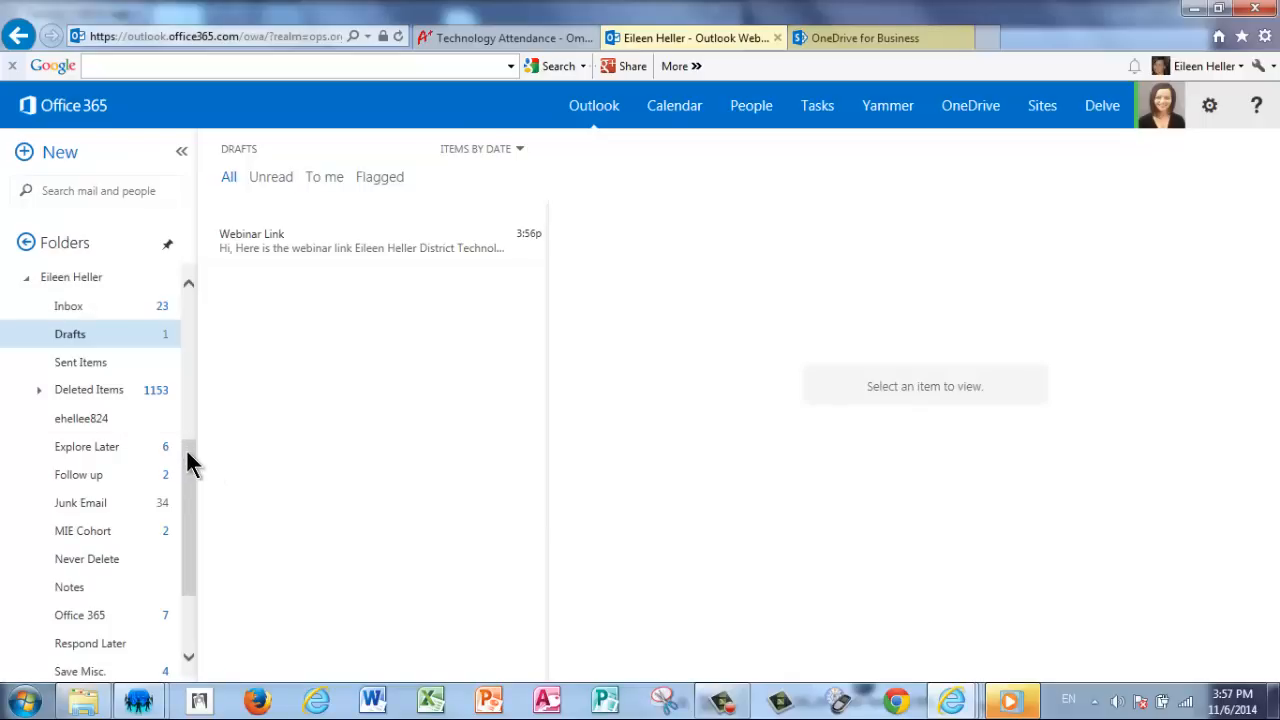
# - Add the Templates 2 folder to Favorites
pyautogui.moveTo(186, 448); pyautogui.dragTo(182, 532)
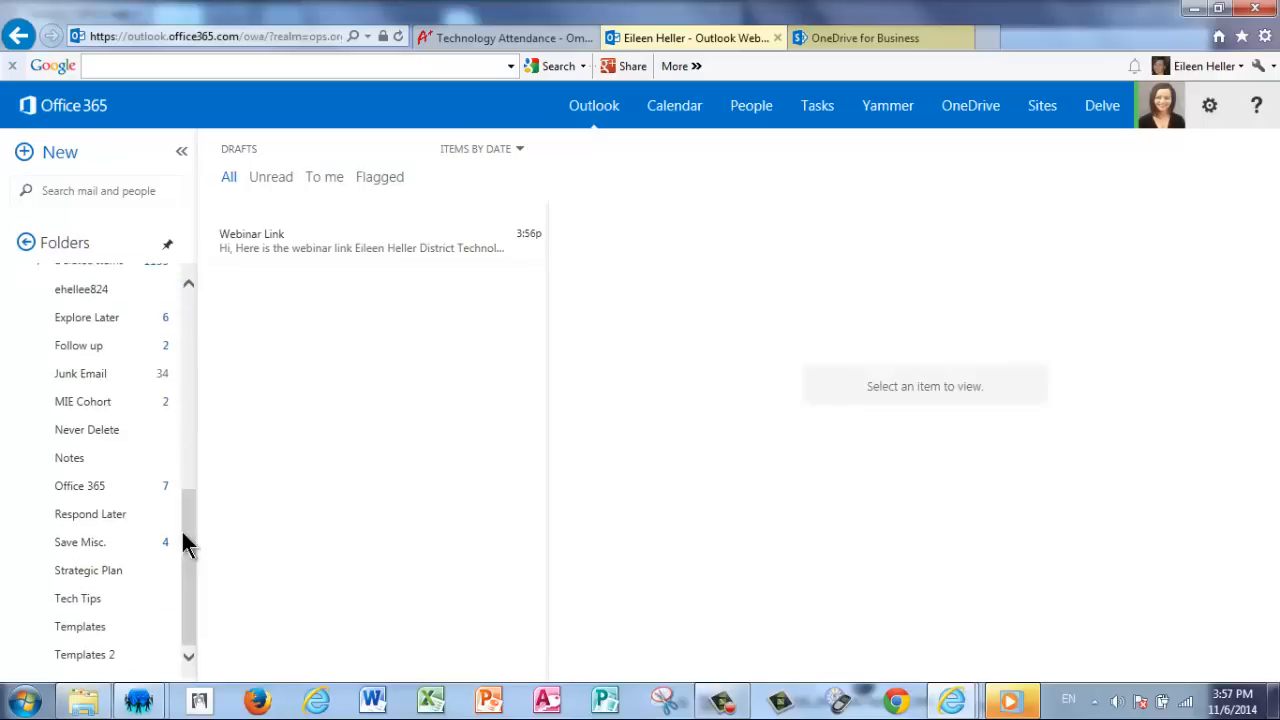
pyautogui.rightClick(122, 656)
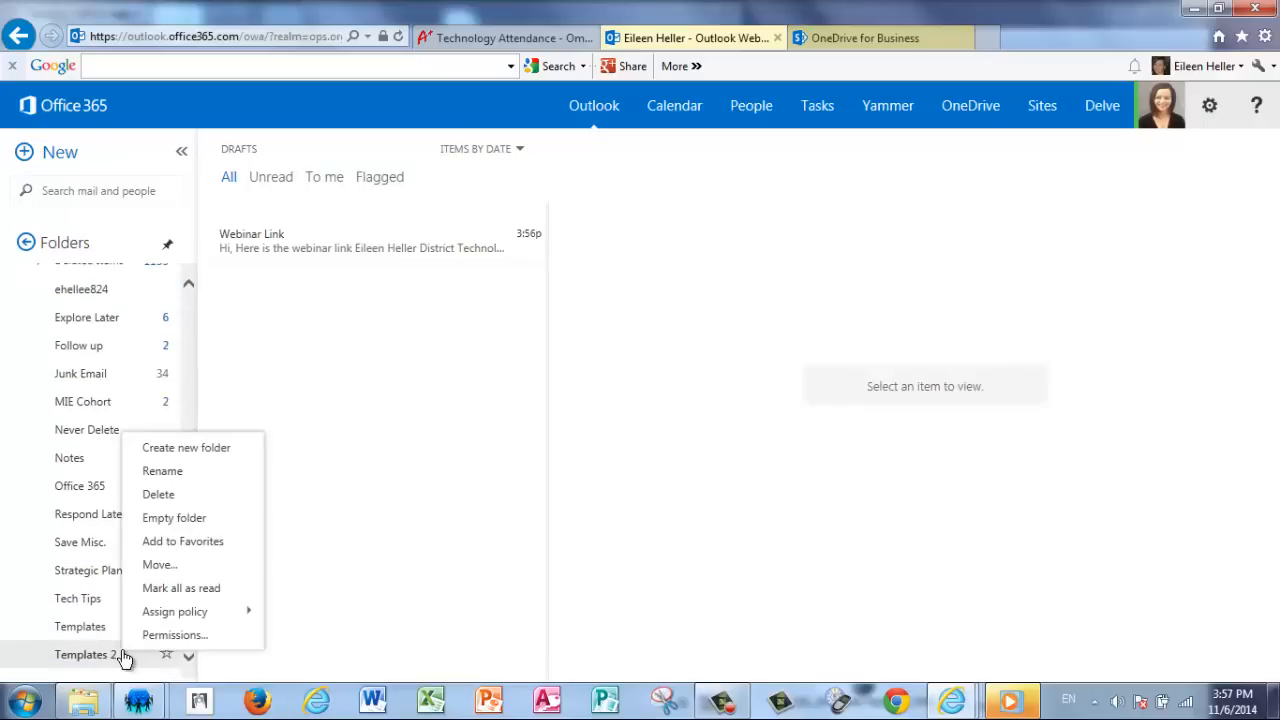
pyautogui.click(166, 541)
pyautogui.moveTo(187, 523); pyautogui.dragTo(183, 380)
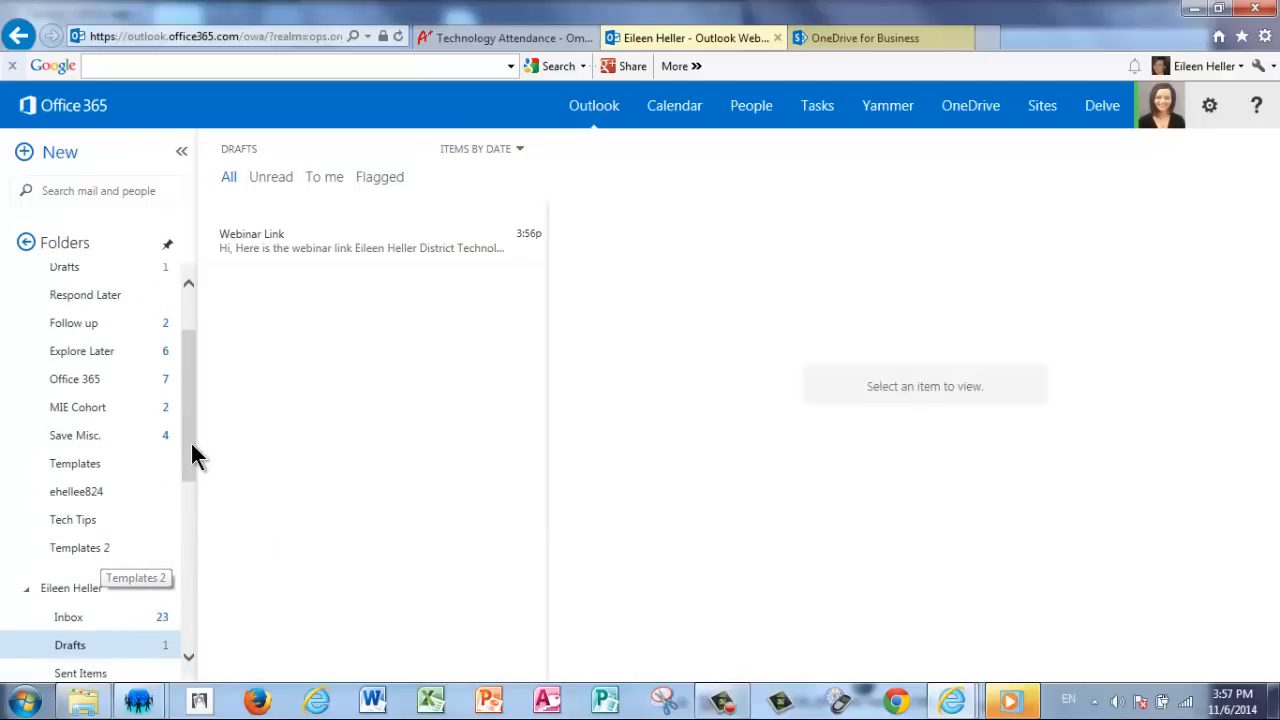
pyautogui.moveTo(188, 450); pyautogui.dragTo(185, 412)
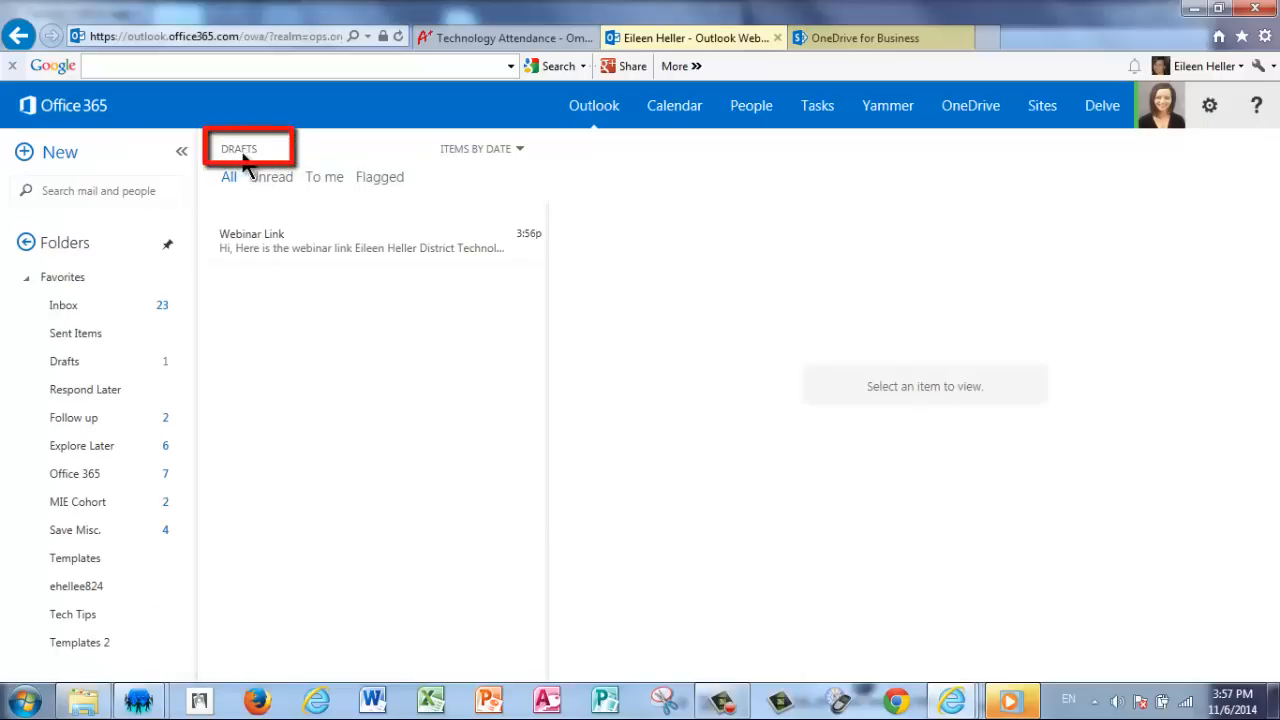
# - Move the Webinar Link draft from Drafts into the Templates 2 folder and open that folder
pyautogui.click(312, 238)
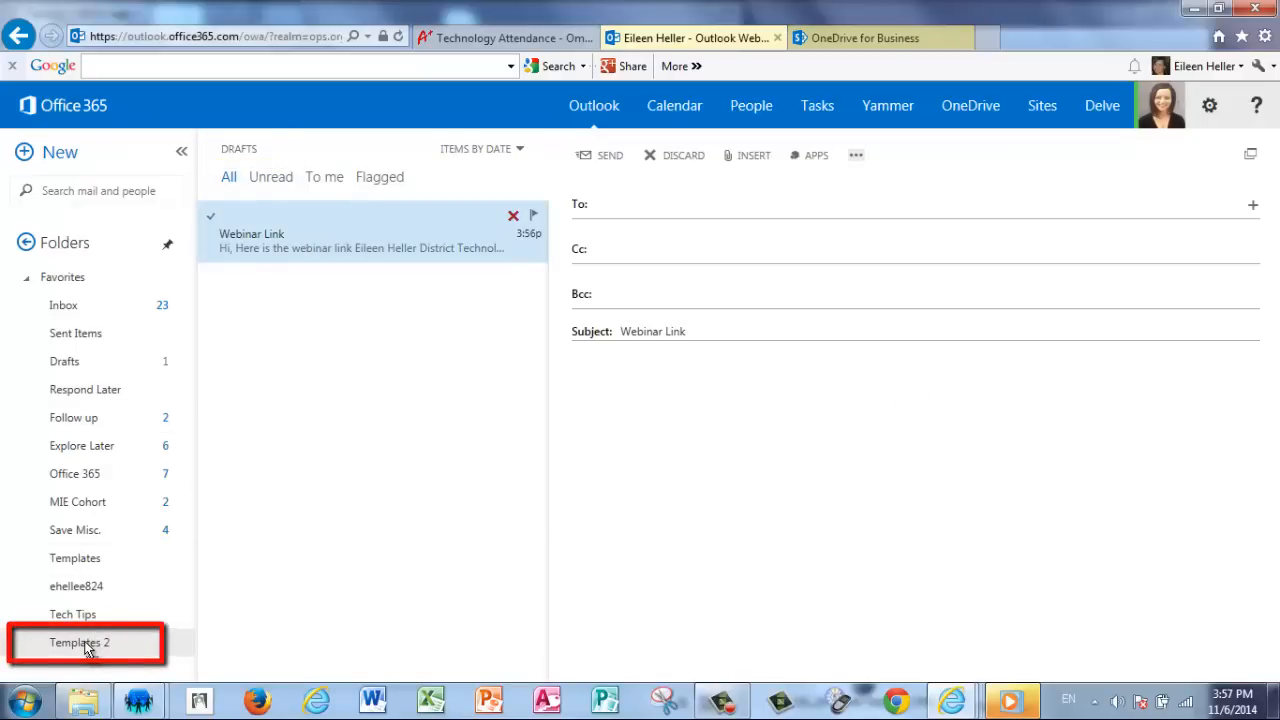
pyautogui.moveTo(312, 238); pyautogui.dragTo(86, 644)
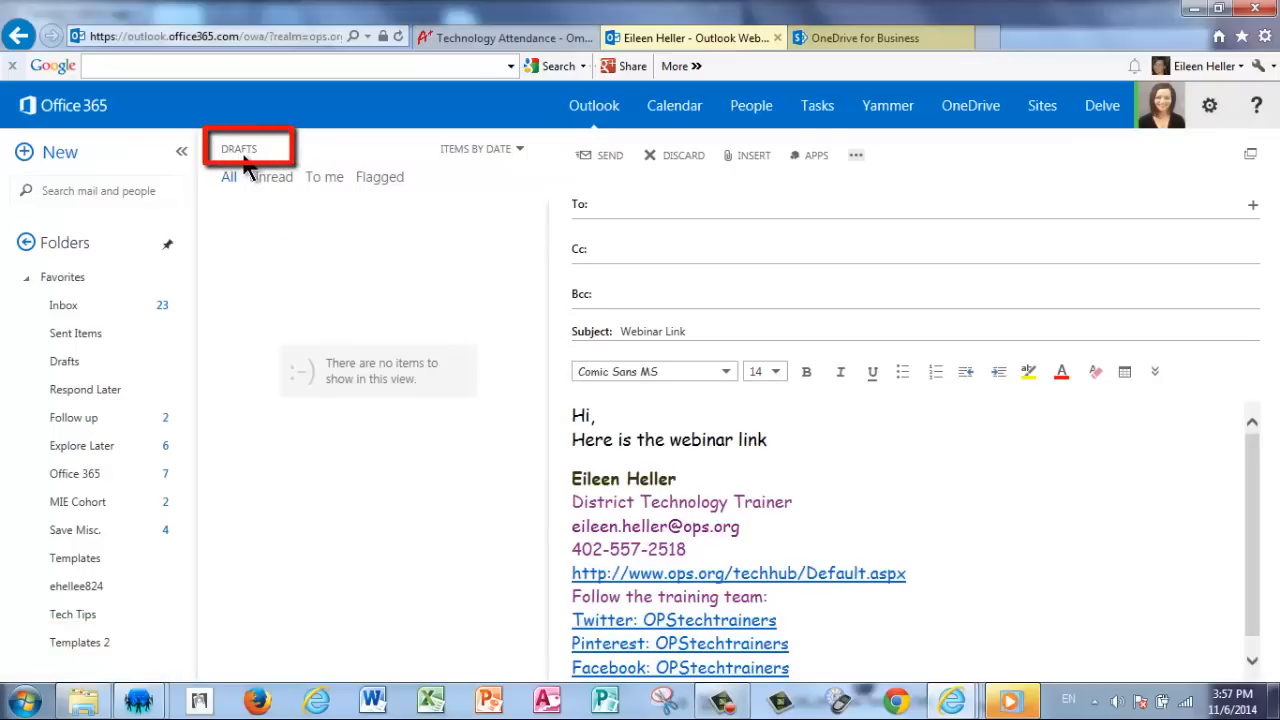
pyautogui.click(89, 643)
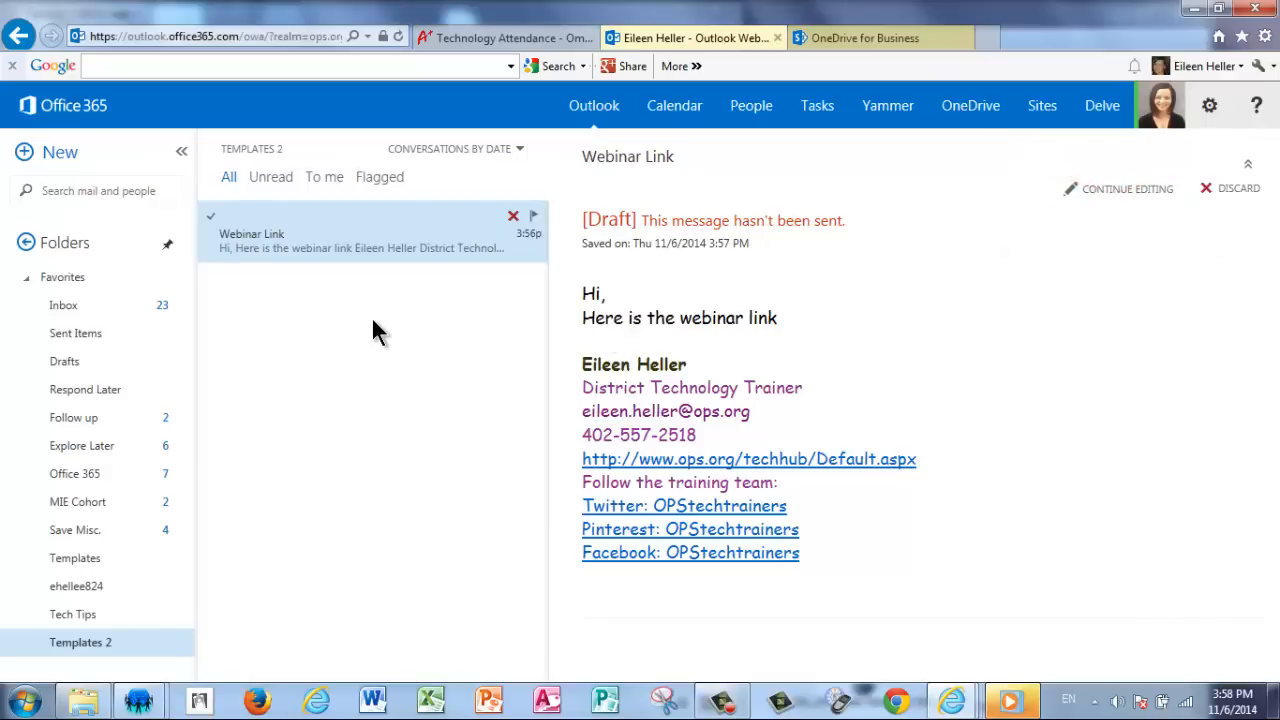
# - Copy the Webinar Link draft from Templates 2 to the Drafts folder, keeping the original in place
pyautogui.rightClick(385, 243)
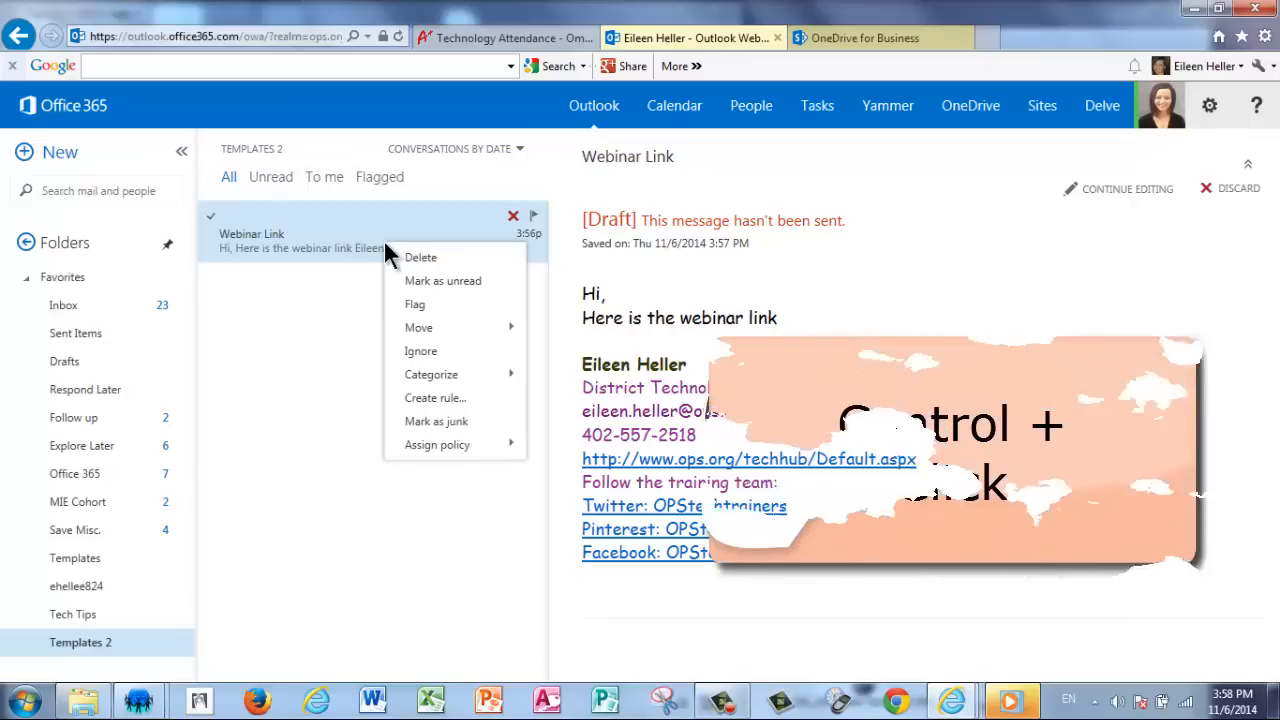
pyautogui.moveTo(407, 329)
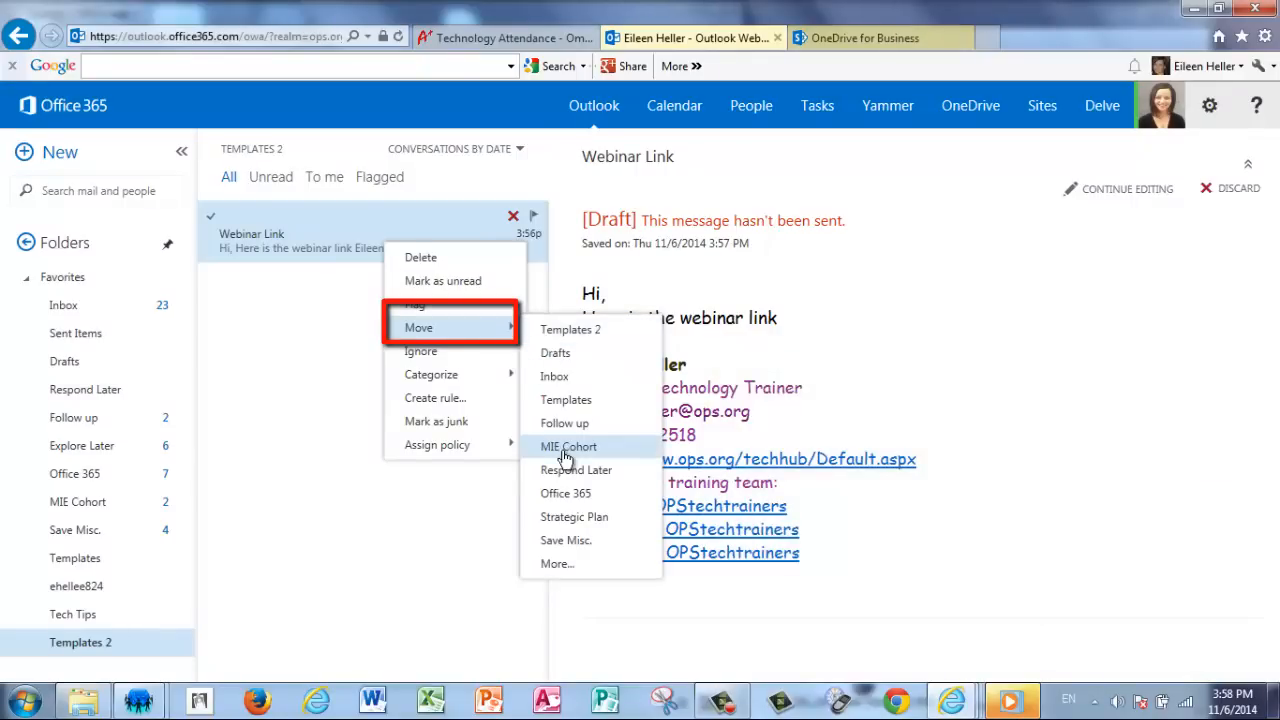
pyautogui.click(575, 566)
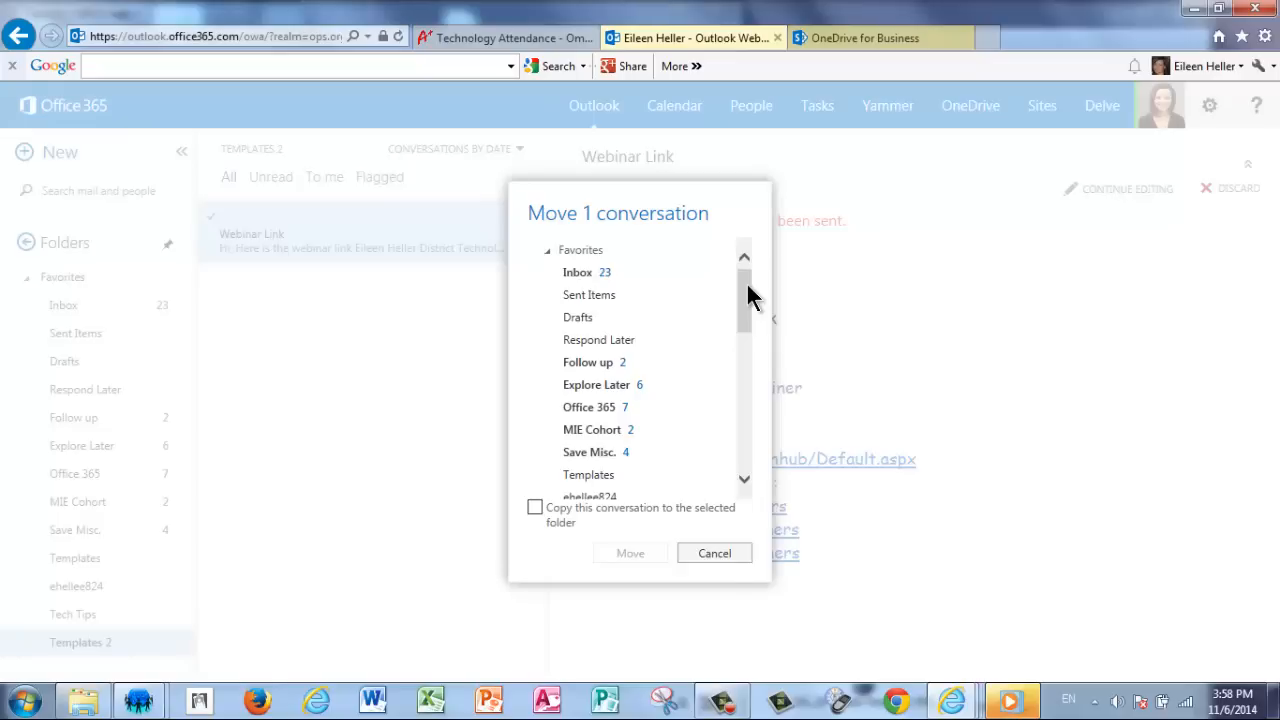
pyautogui.click(535, 508)
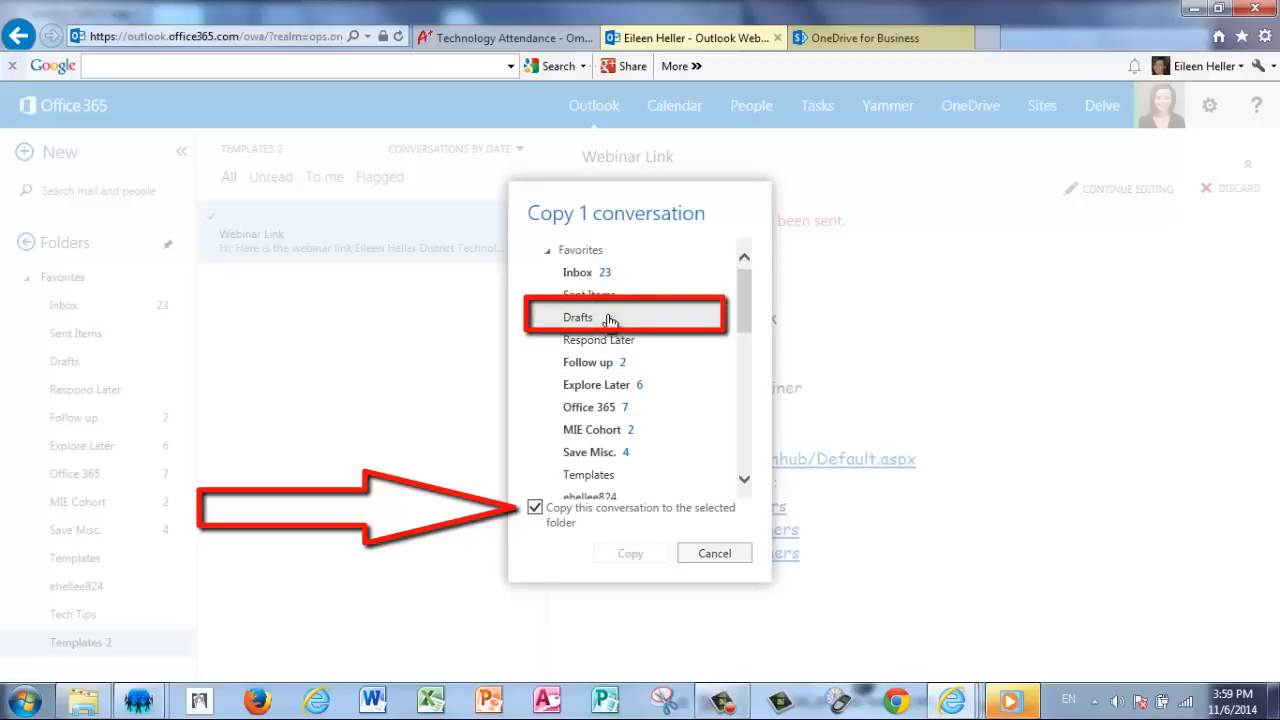
pyautogui.click(611, 319)
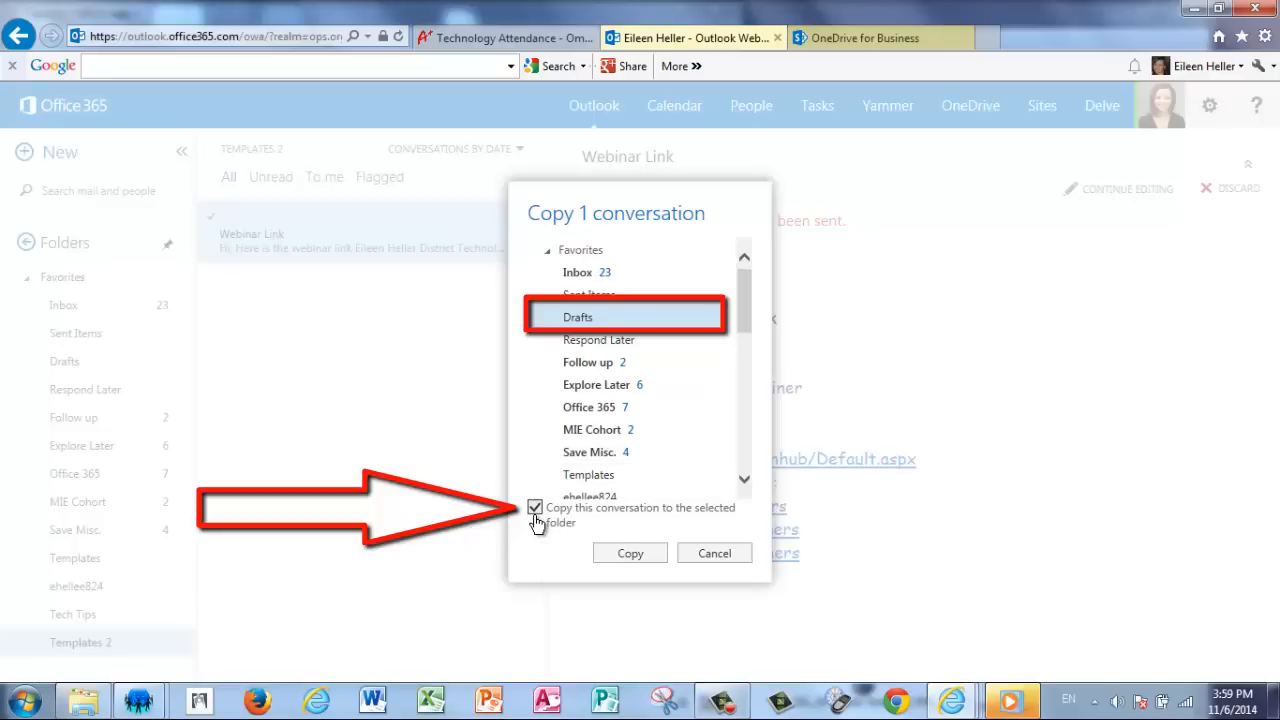
pyautogui.click(655, 557)
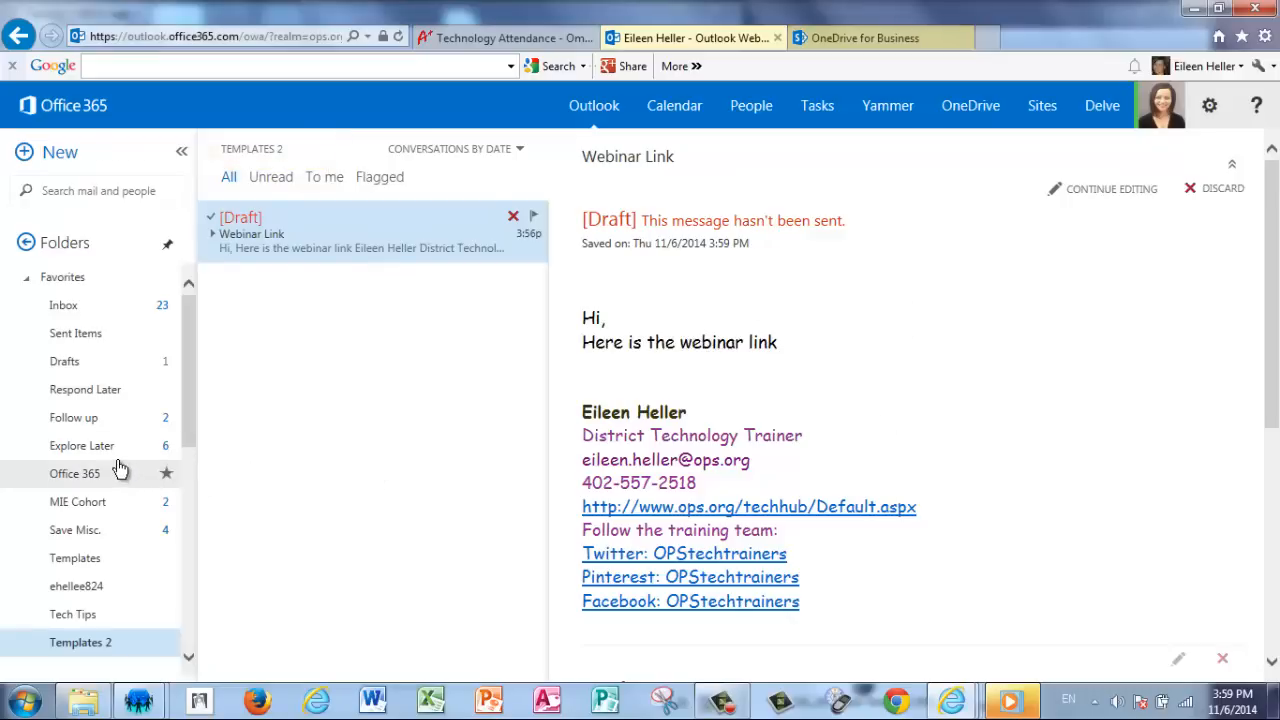
# - Open the Webinar Link copy in Drafts, add the colleague as recipient, and send the message
pyautogui.click(68, 364)
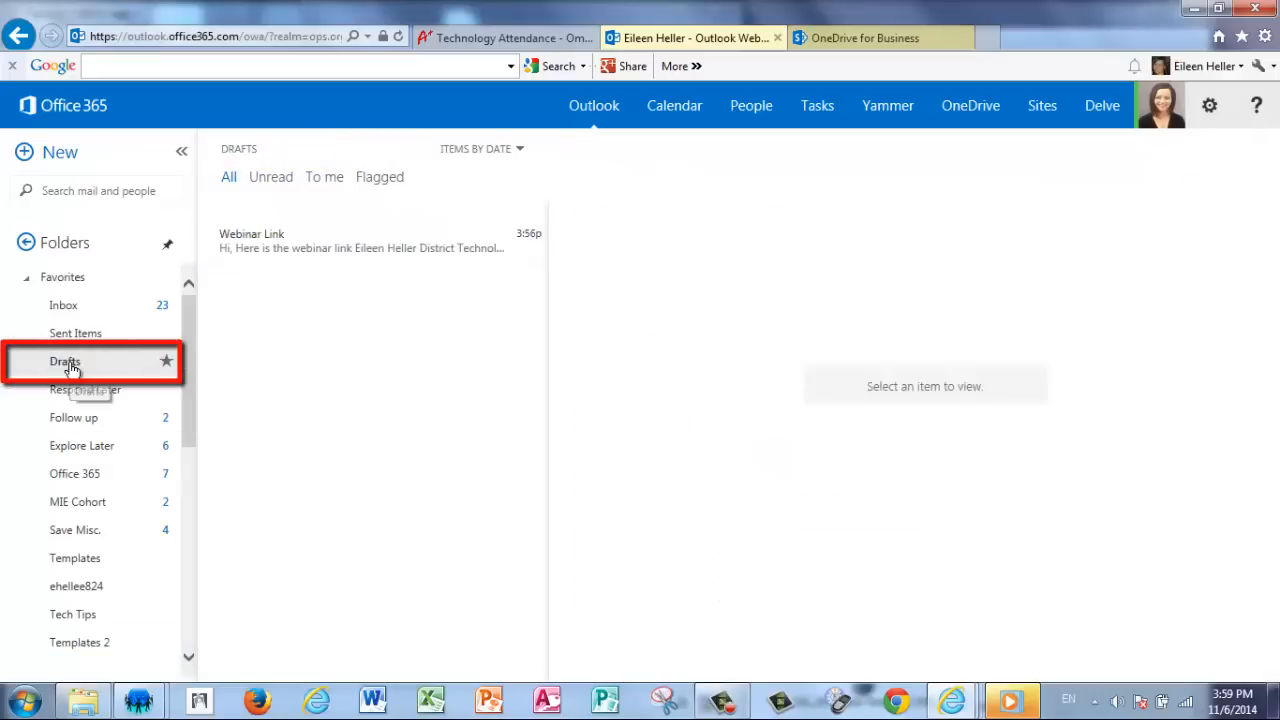
pyautogui.click(331, 242)
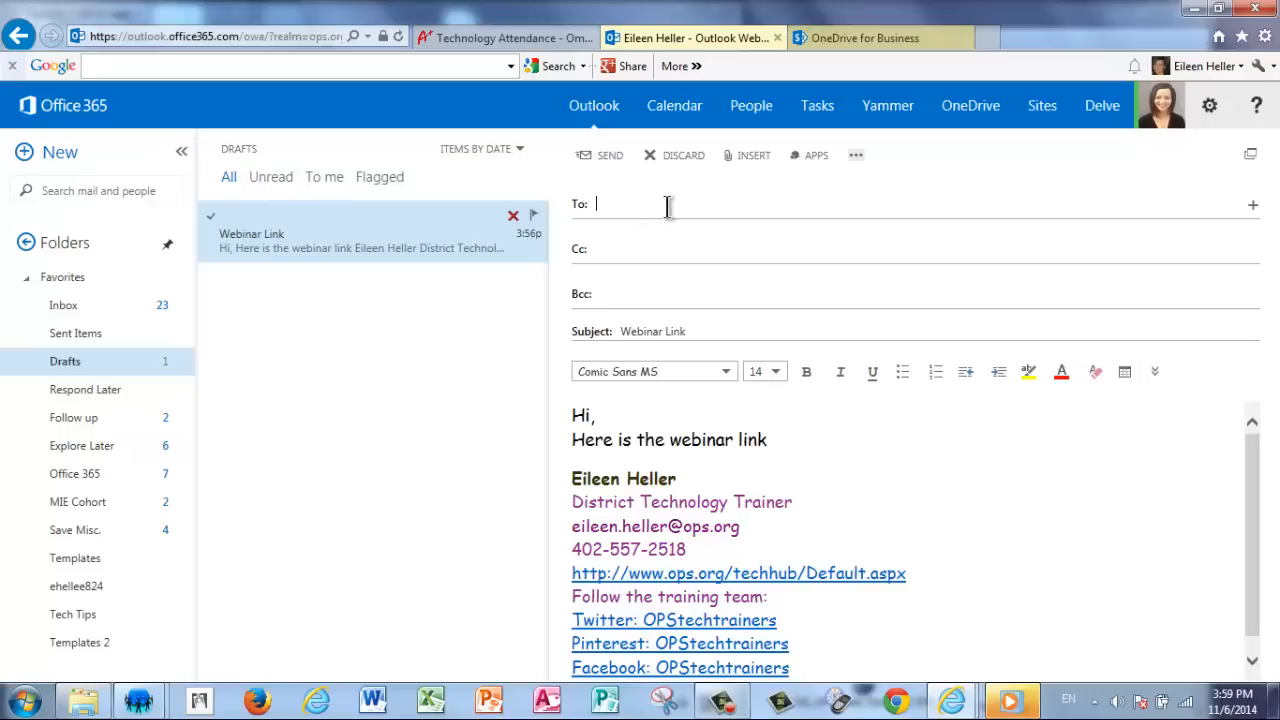
pyautogui.write('Wayne')
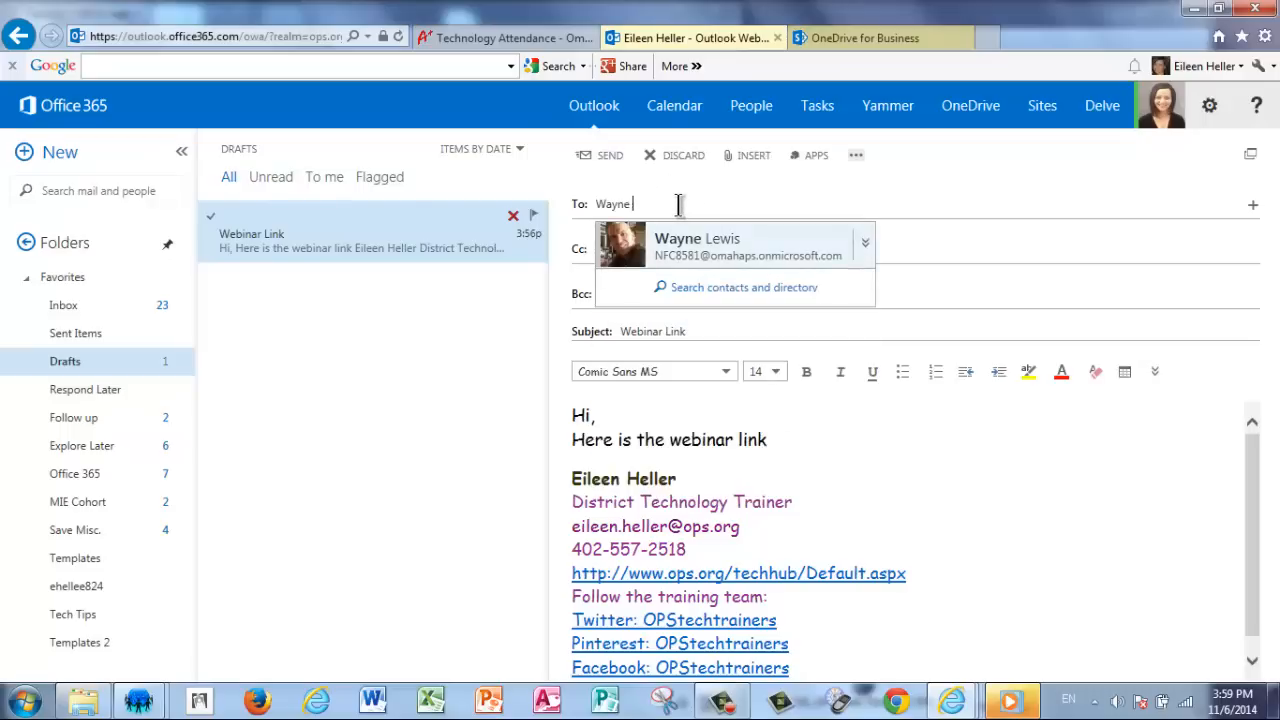
pyautogui.click(864, 245)
pyautogui.click(827, 285)
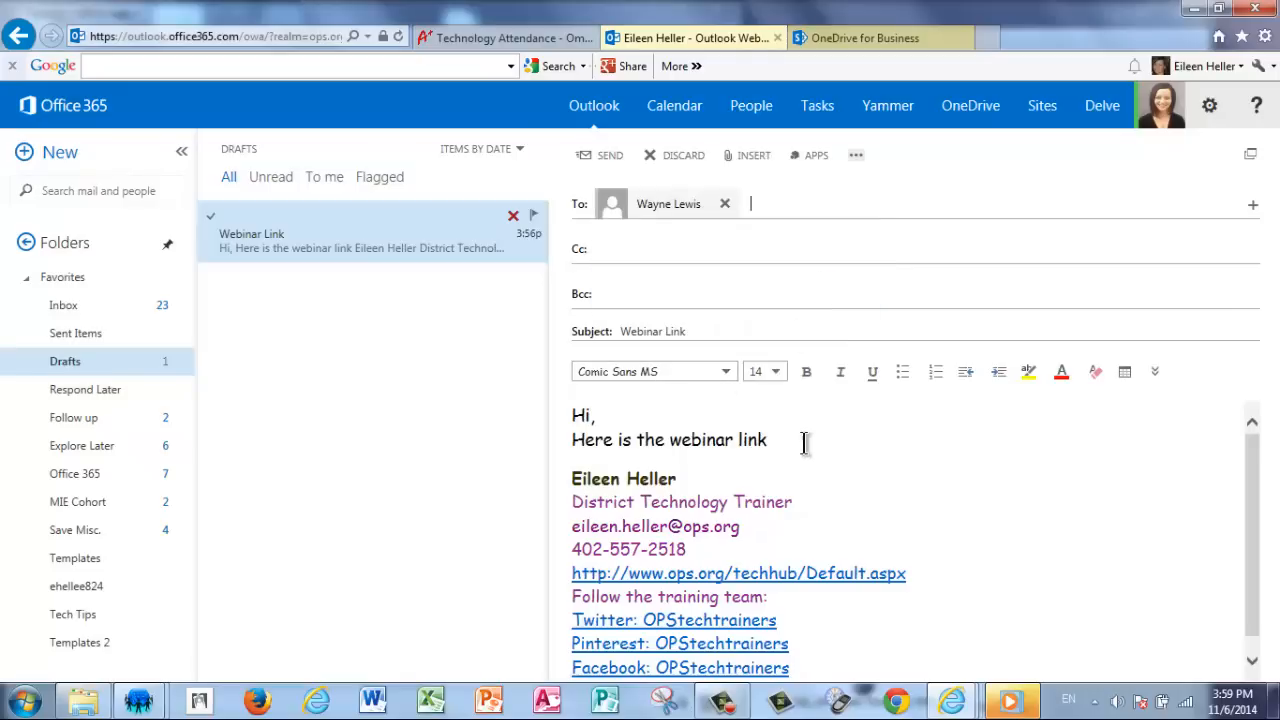
pyautogui.click(612, 152)
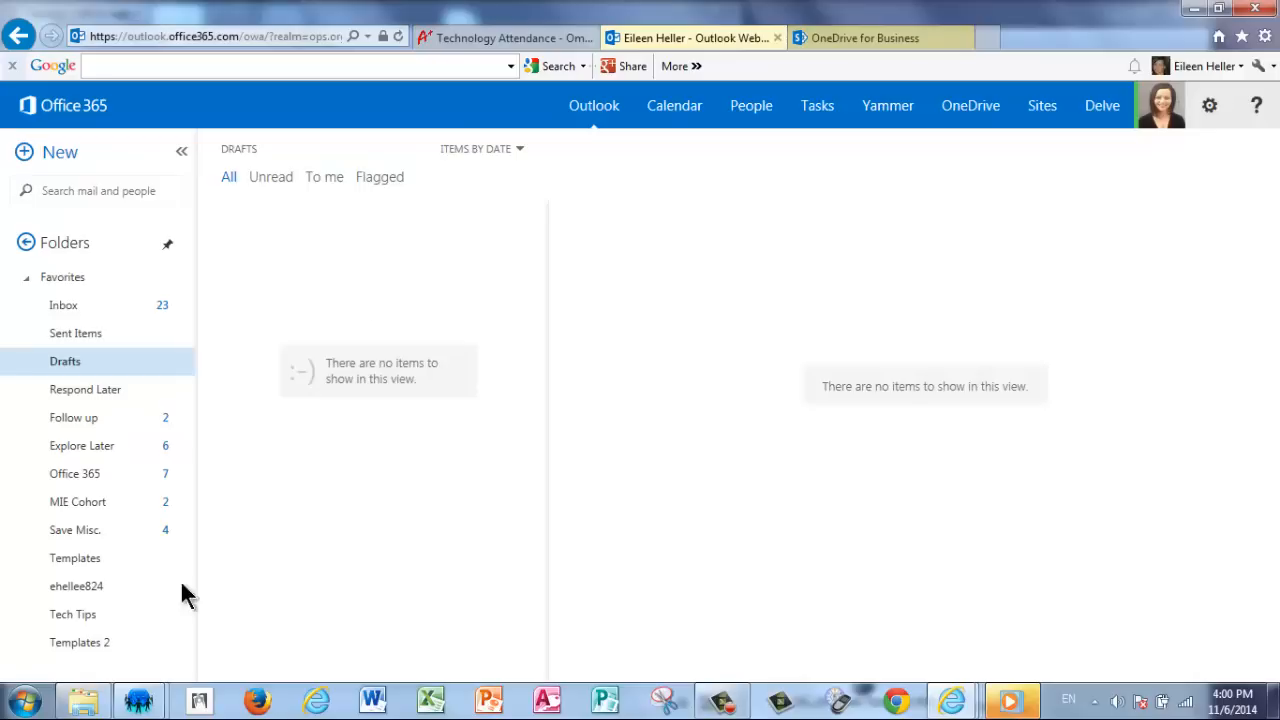
pyautogui.click(76, 645)
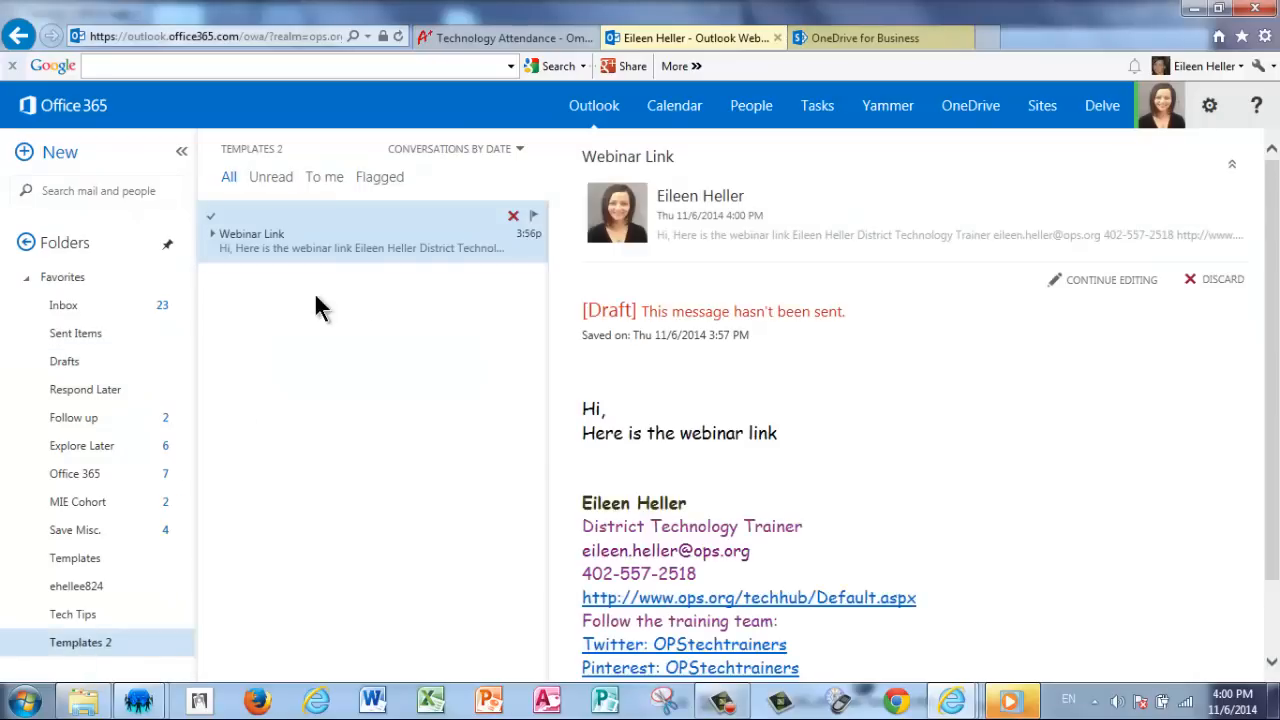
pyautogui.rightClick(346, 250)
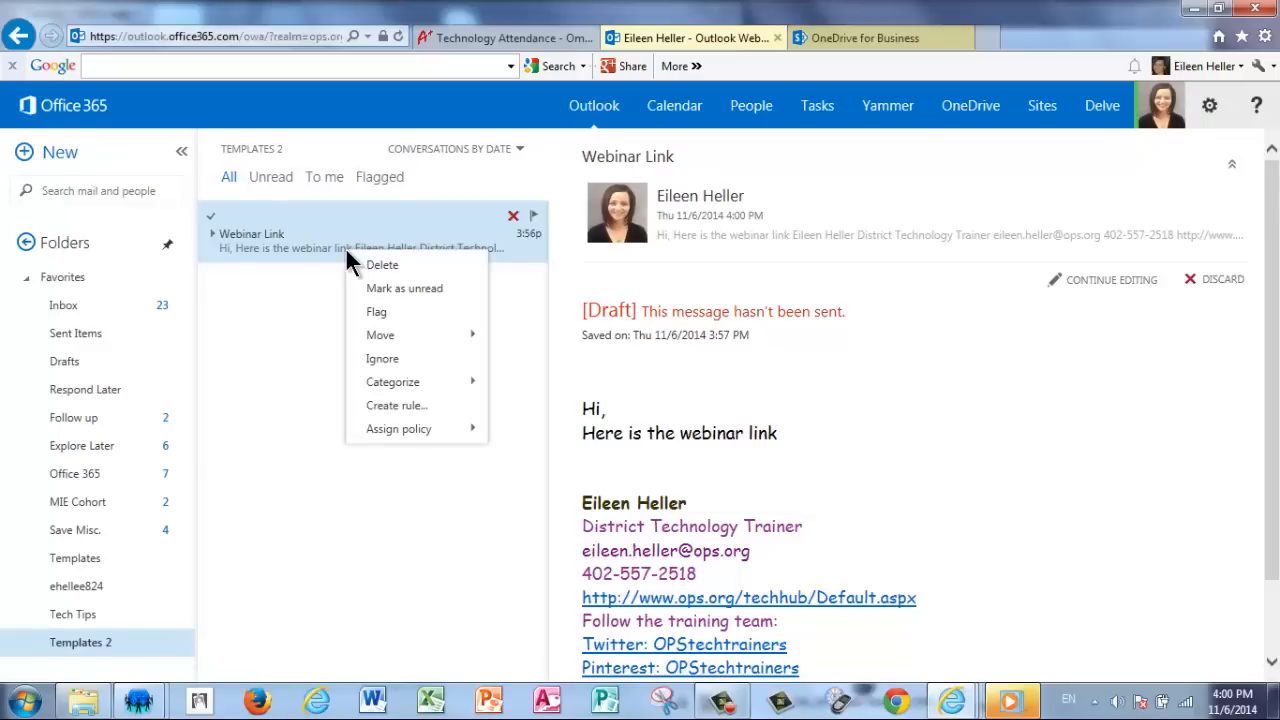
pyautogui.moveTo(384, 341)
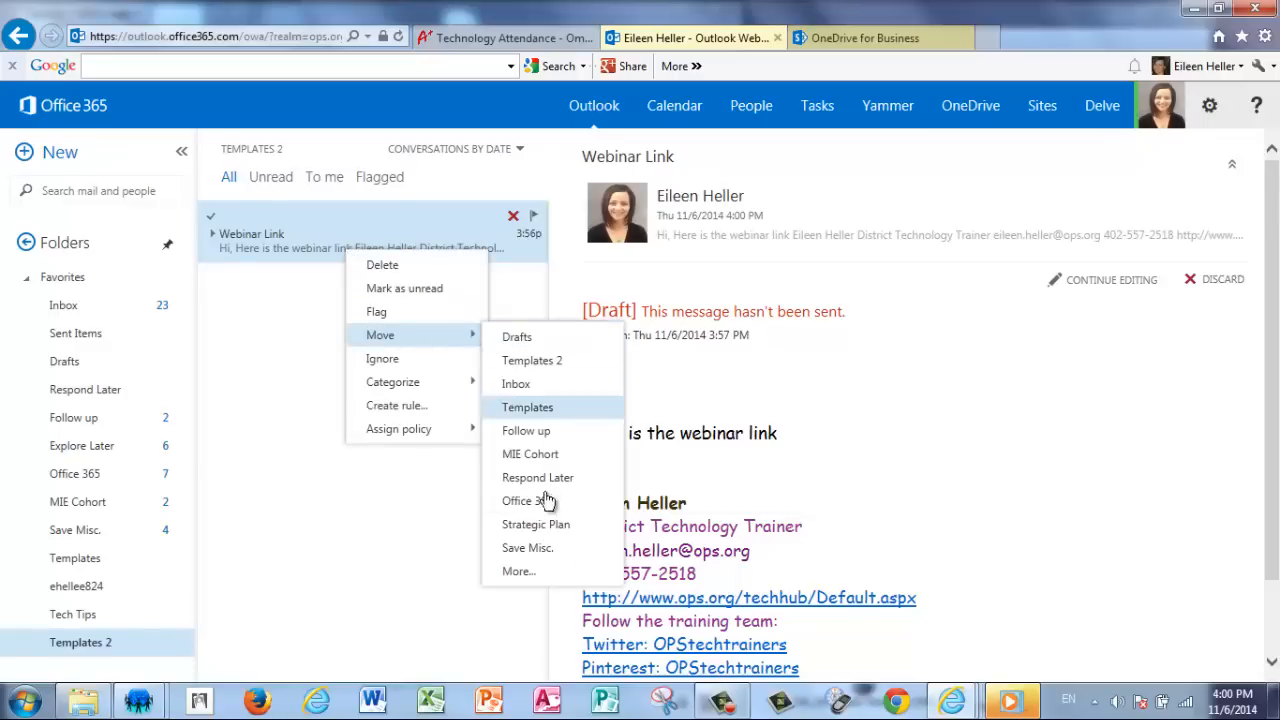
pyautogui.click(533, 571)
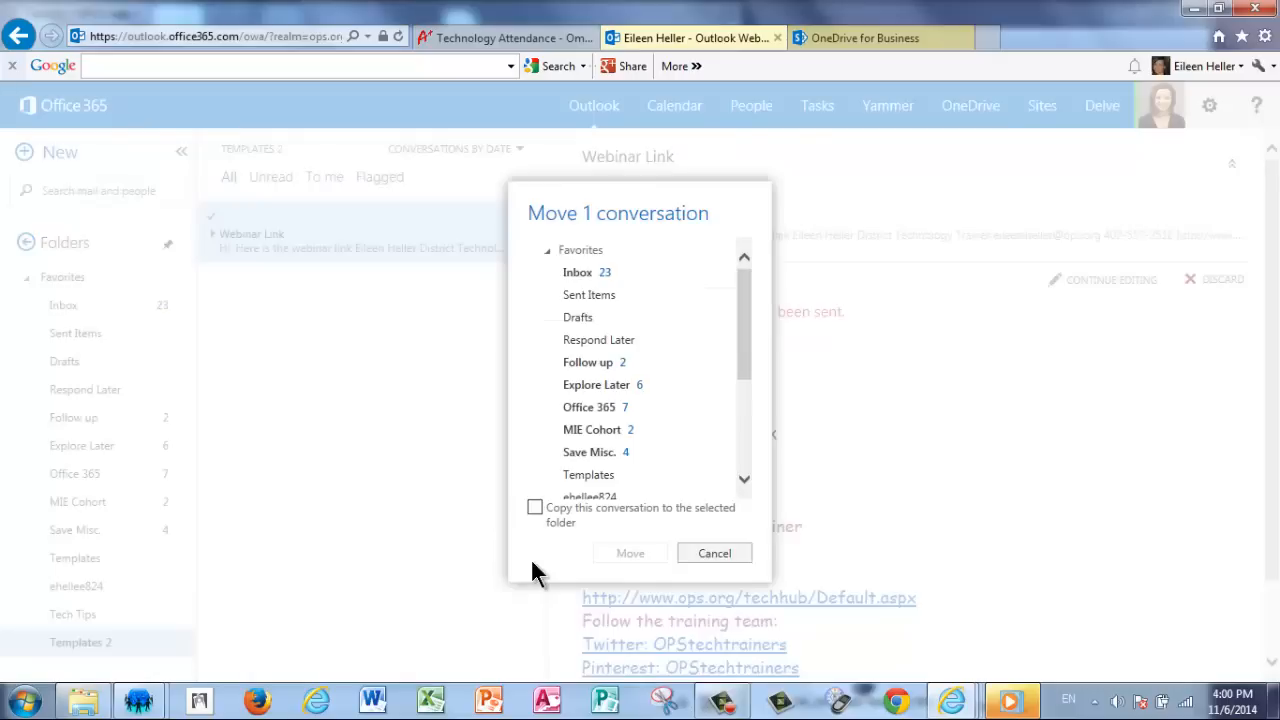
pyautogui.click(536, 509)
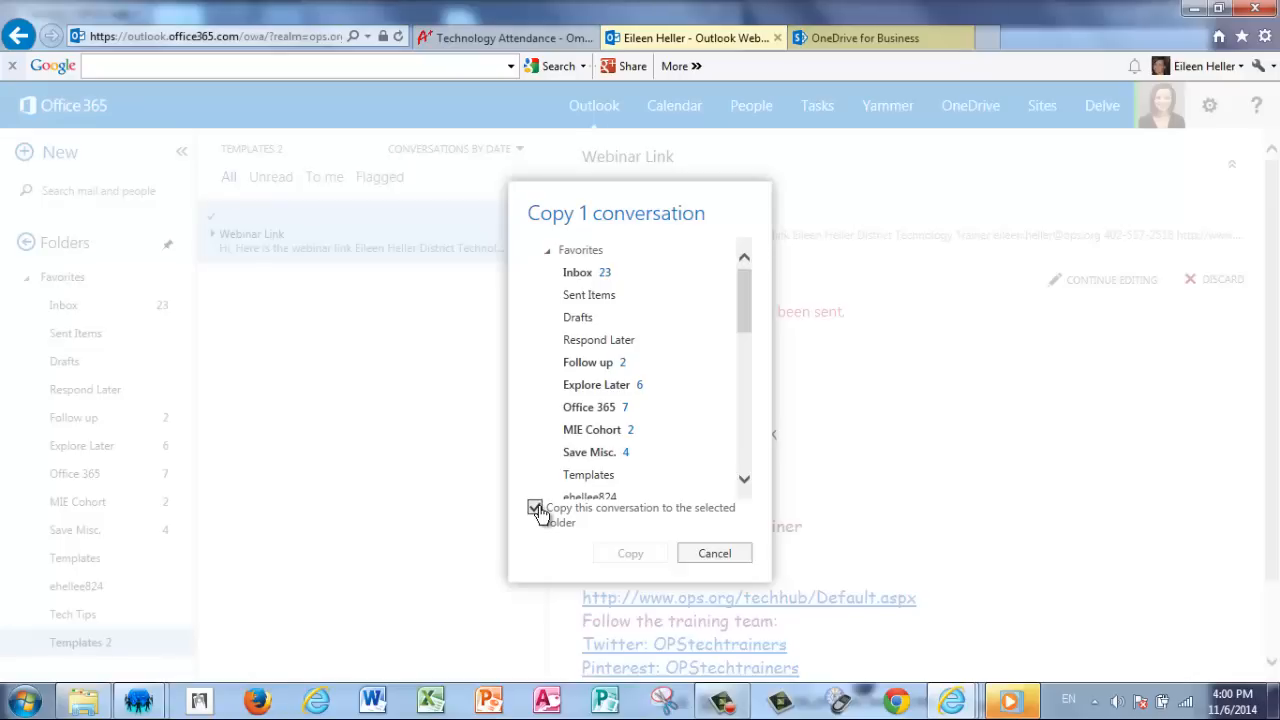
pyautogui.click(707, 553)
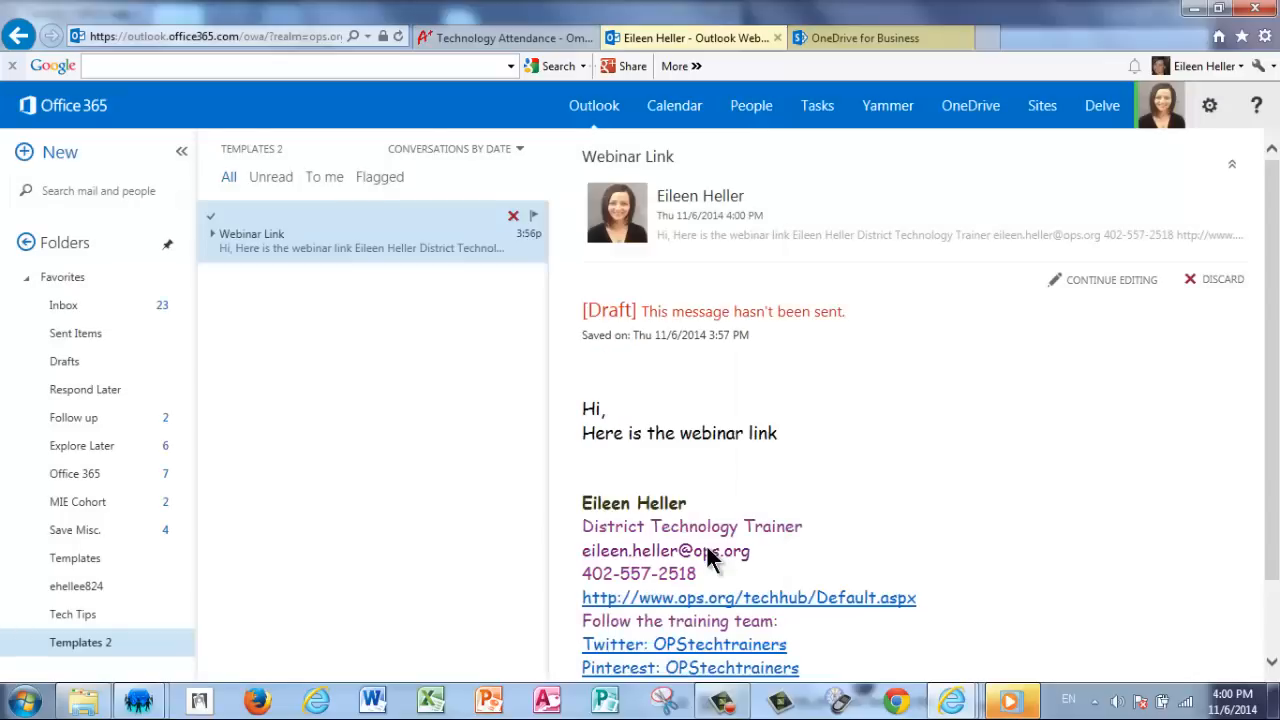